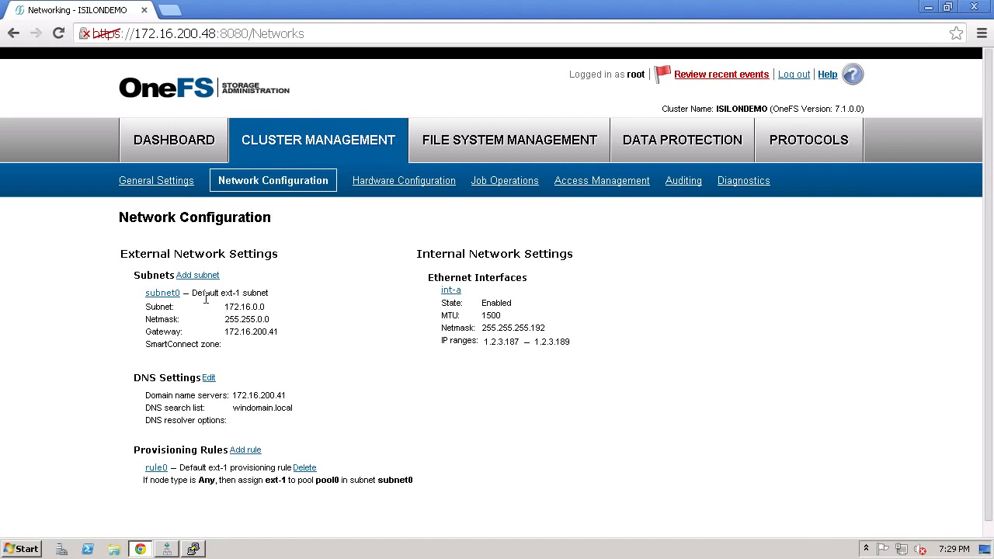
# - Set the SmartConnect service IP of subnet0 to 172.16.200.45 and submit the subnet settings
pyautogui.click(162, 293)
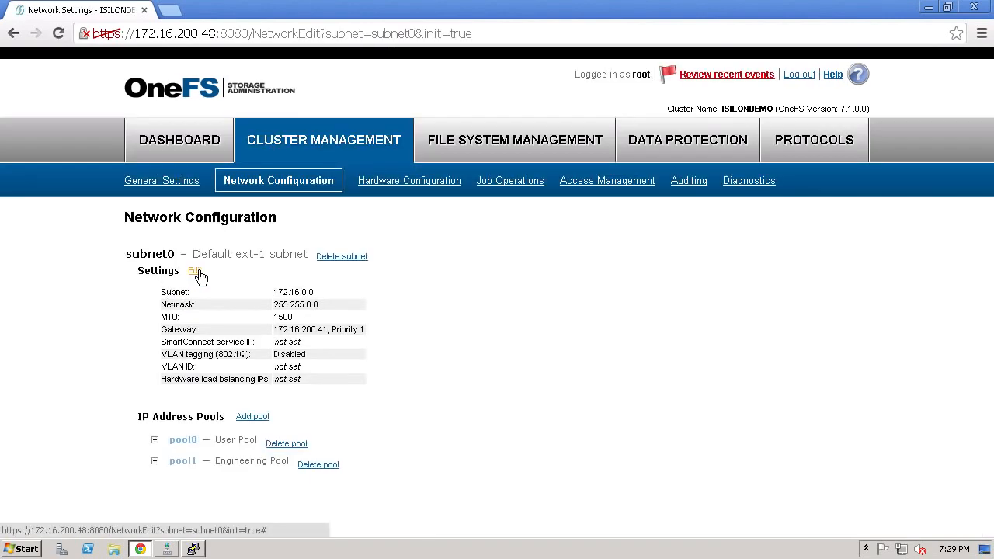
pyautogui.click(195, 270)
pyautogui.click(460, 308)
pyautogui.write('172.16.200')
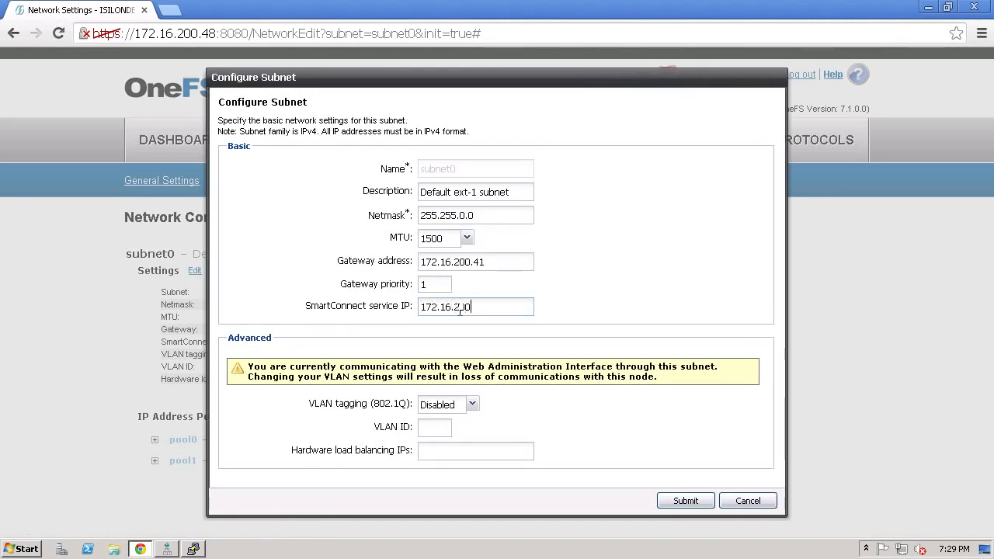
pyautogui.write('.45')
pyautogui.click(679, 500)
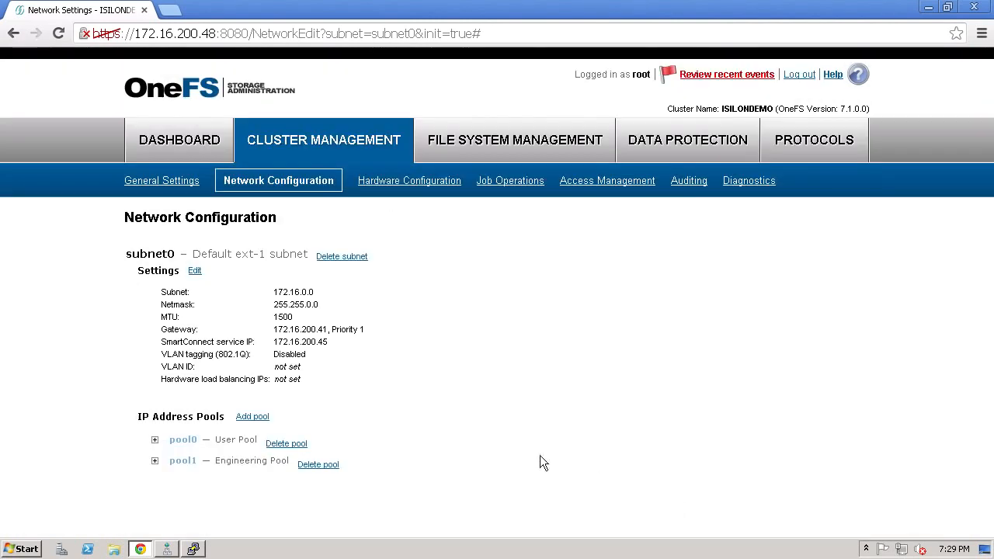
# - Configure SmartConnect for pool0 with zone name users.windomain.local and service subnet subnet0, and submit it
pyautogui.click(155, 441)
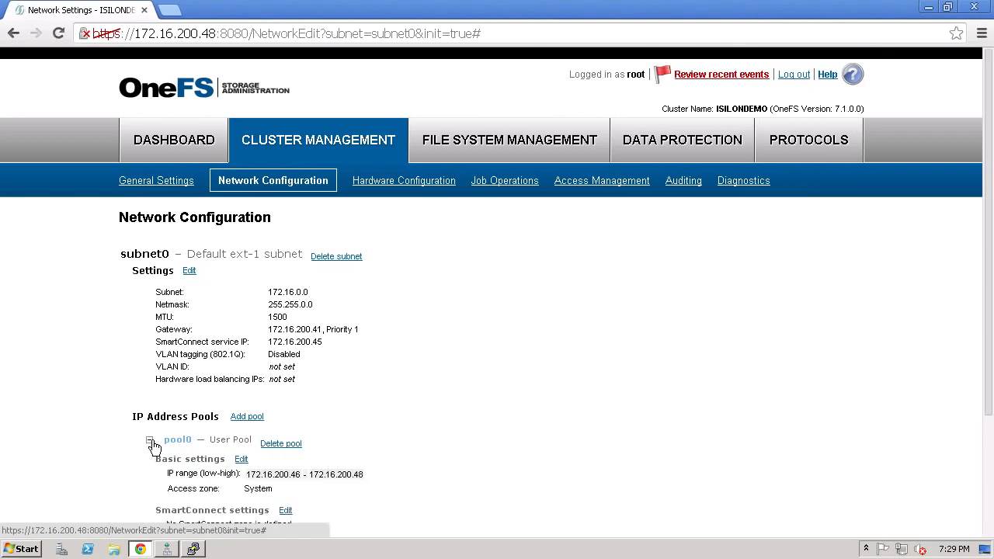
pyautogui.scroll(-2, 155, 446)
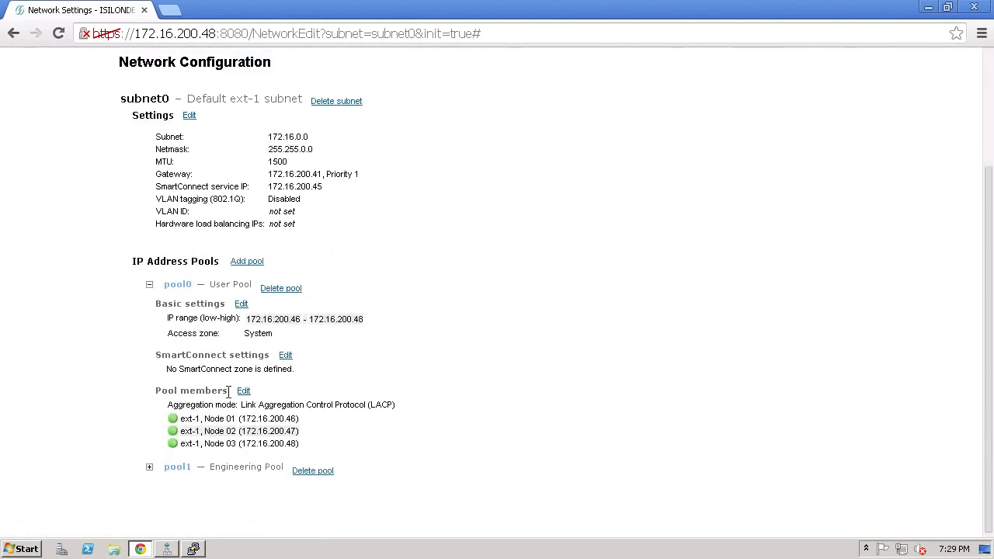
pyautogui.click(286, 355)
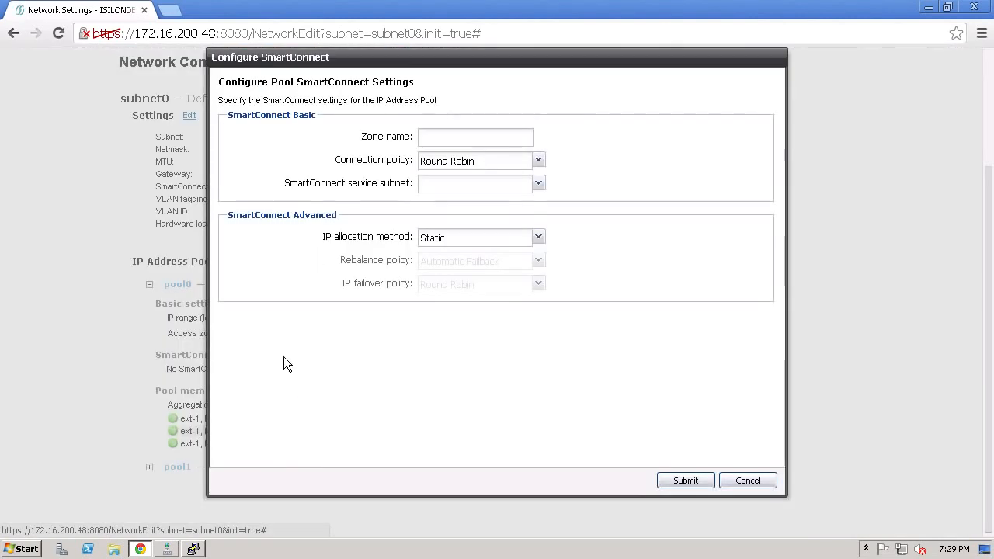
pyautogui.click(449, 138)
pyautogui.write('users.windomain.local')
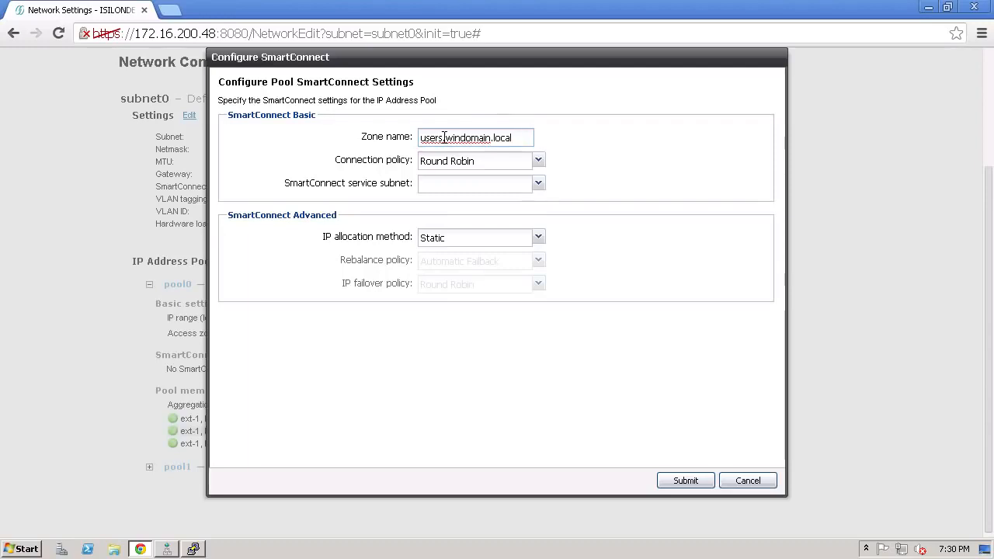
pyautogui.click(538, 183)
pyautogui.click(477, 204)
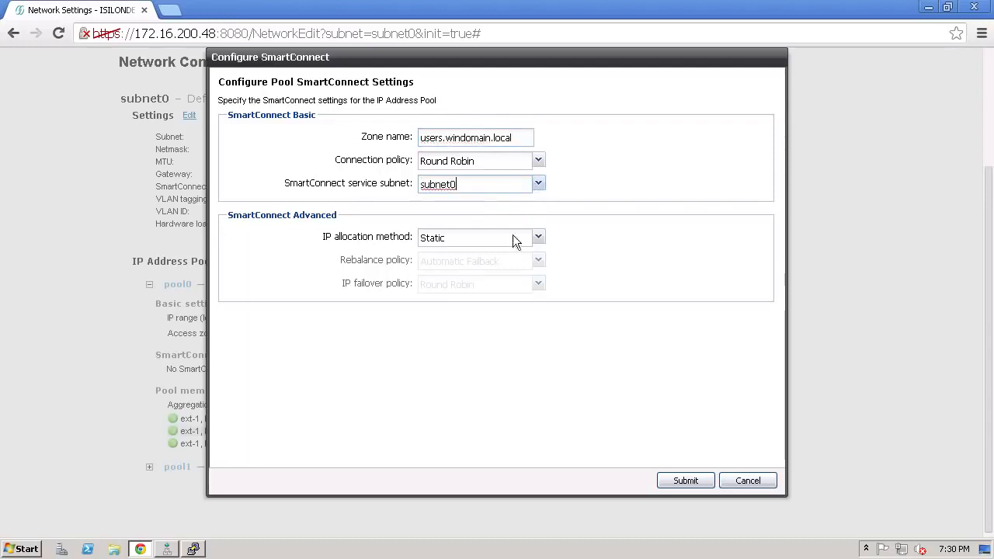
pyautogui.click(682, 485)
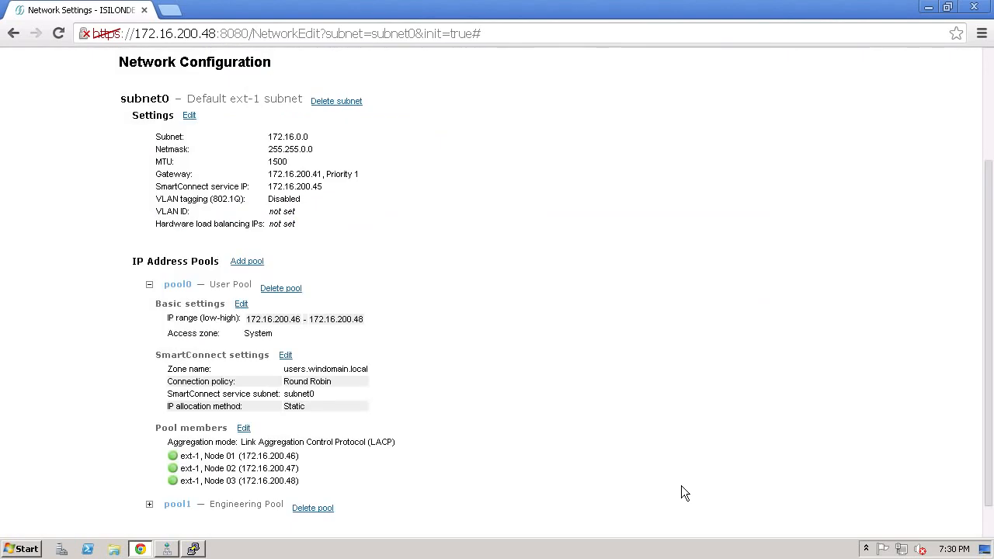
# - Configure SmartConnect for pool1 with zone name eng.windomain.local and service subnet subnet0, and submit it
pyautogui.click(149, 285)
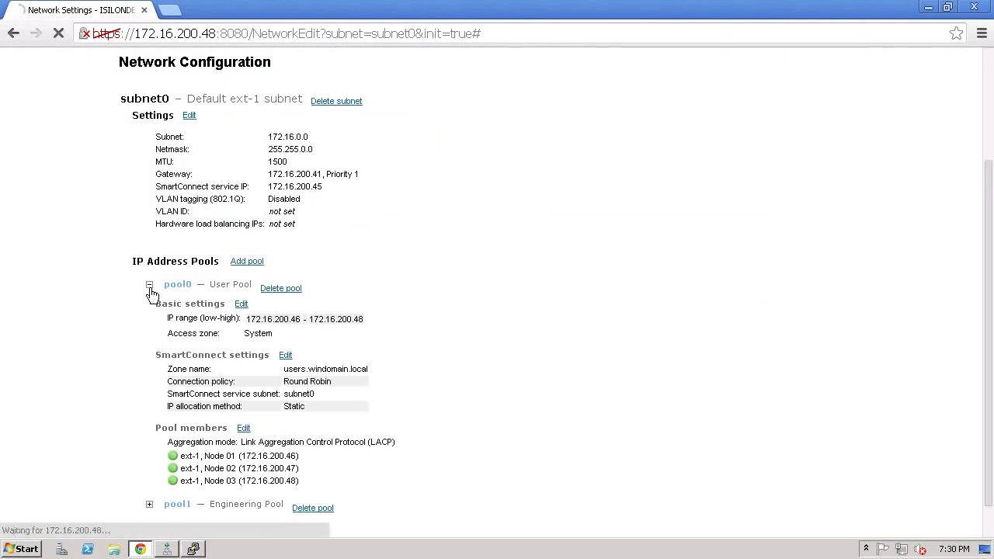
pyautogui.click(152, 463)
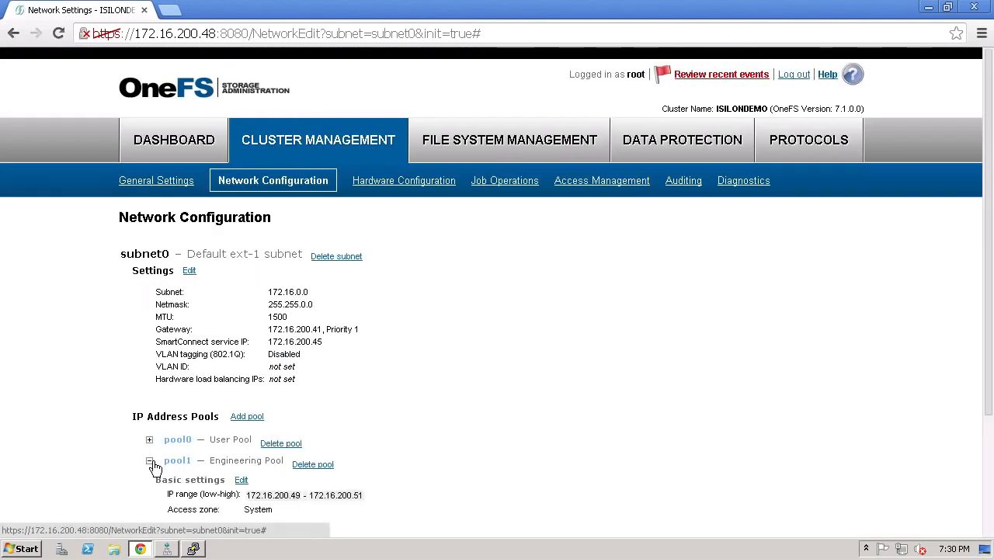
pyautogui.scroll(-2, 153, 467)
pyautogui.click(285, 378)
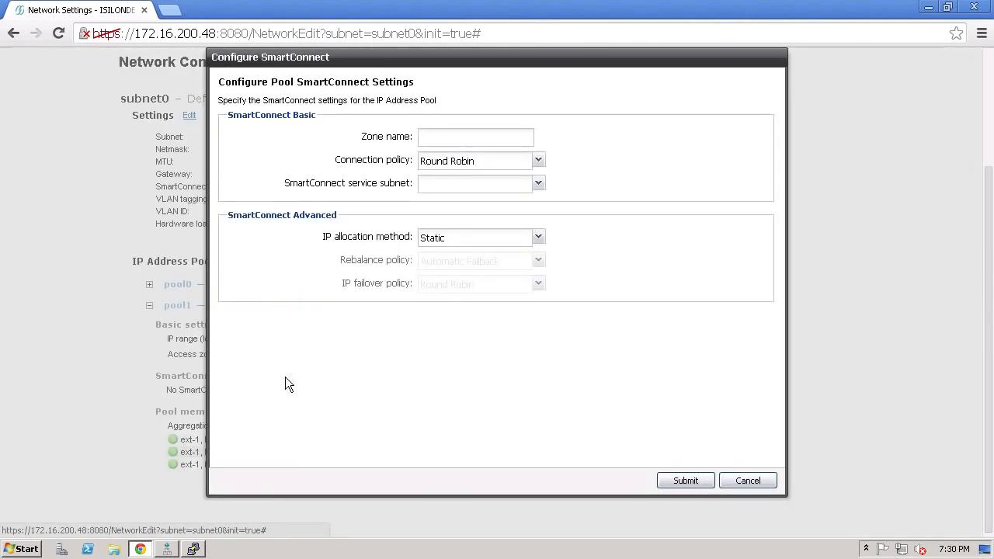
pyautogui.click(440, 138)
pyautogui.write('eng.windomain.local')
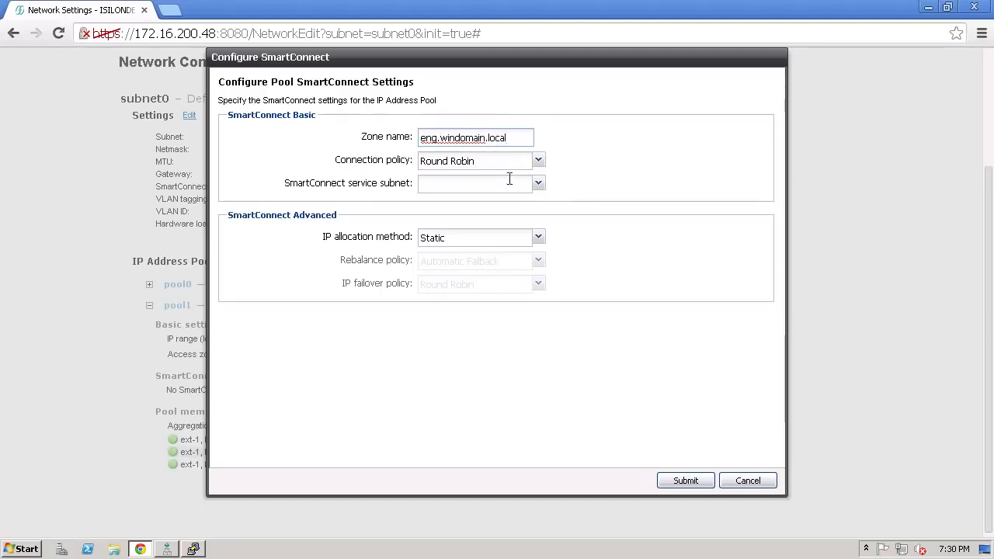
pyautogui.click(538, 183)
pyautogui.click(428, 206)
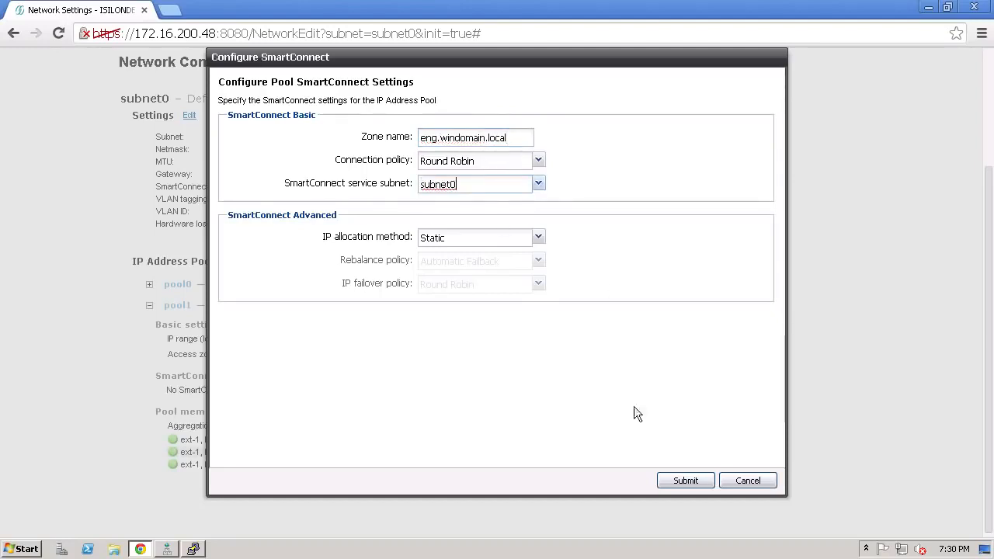
pyautogui.click(684, 482)
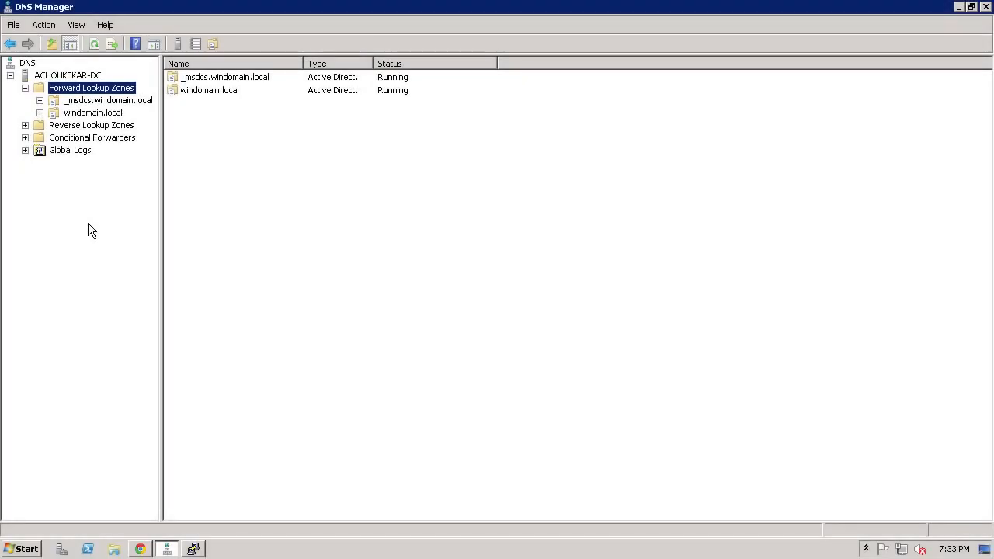
# - Start a new delegation under the windomain.local forward lookup zone with users as the delegated domain
pyautogui.rightClick(98, 112)
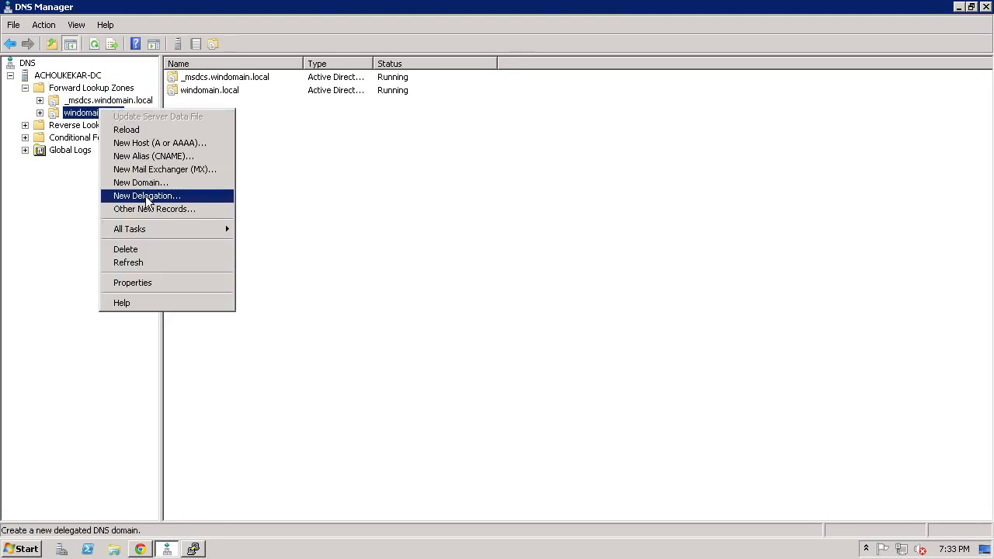
pyautogui.click(148, 198)
pyautogui.click(280, 290)
pyautogui.write('users')
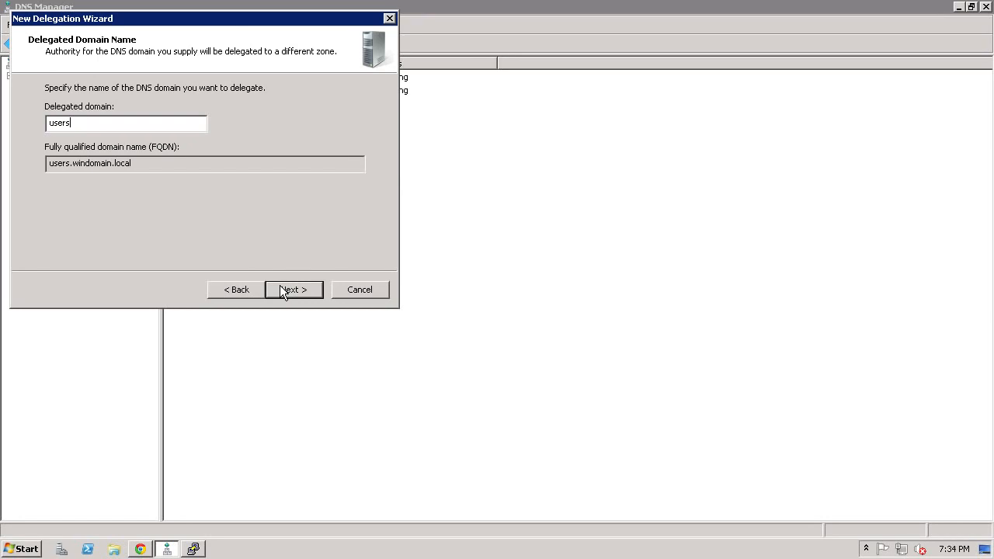
pyautogui.click(284, 293)
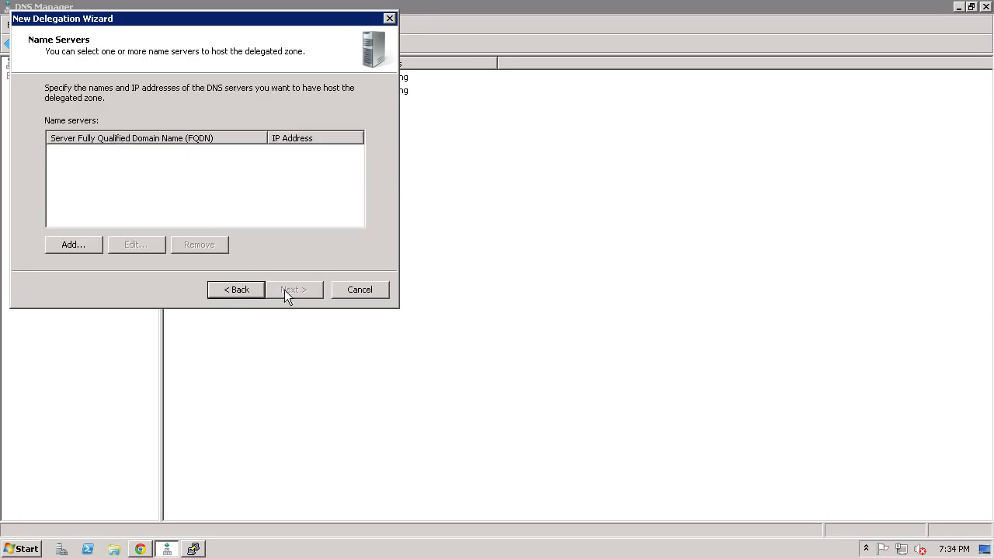
# - Add name server users.windomain.local with IP address 172.16.200.45 and complete the users delegation
pyautogui.click(95, 242)
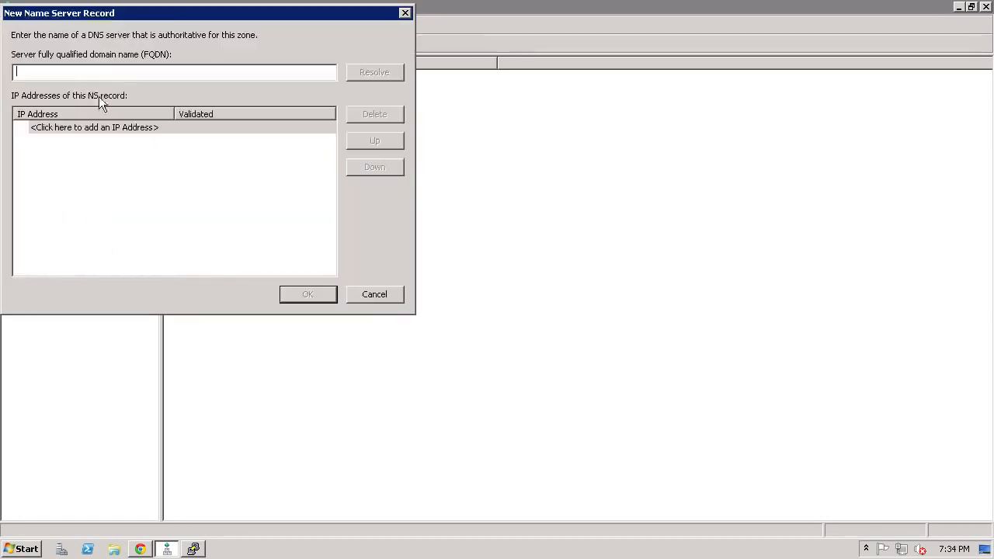
pyautogui.write('users.windomain.local')
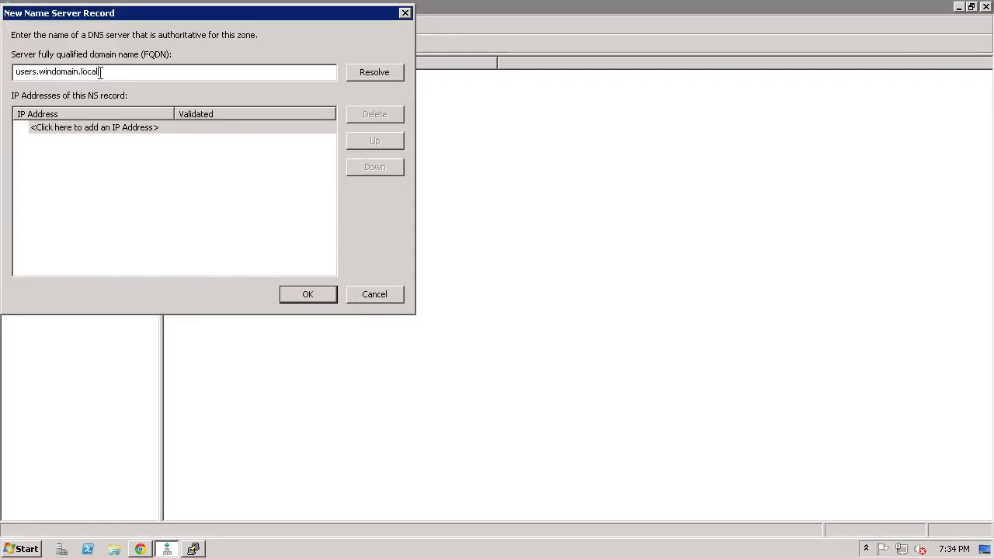
pyautogui.click(55, 128)
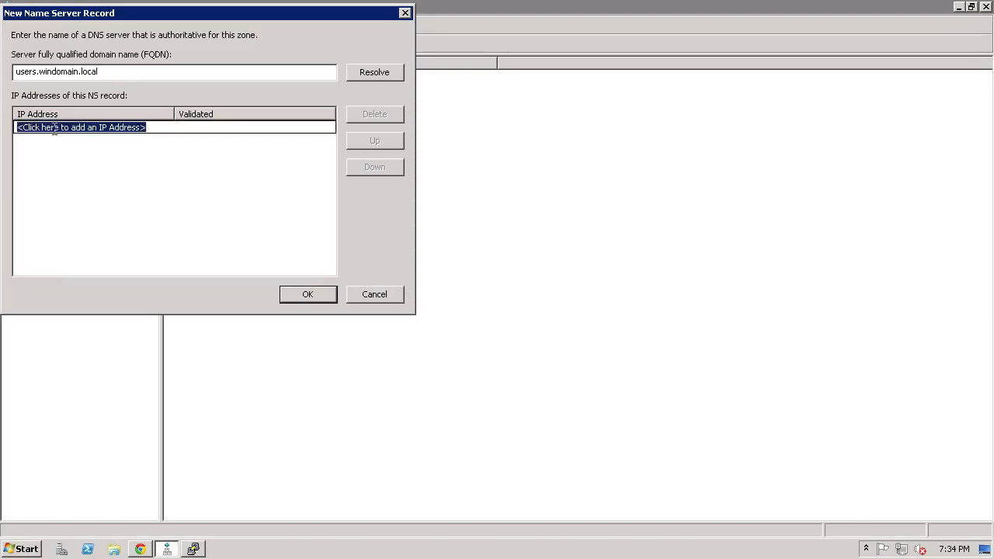
pyautogui.write('172.16.200.45')
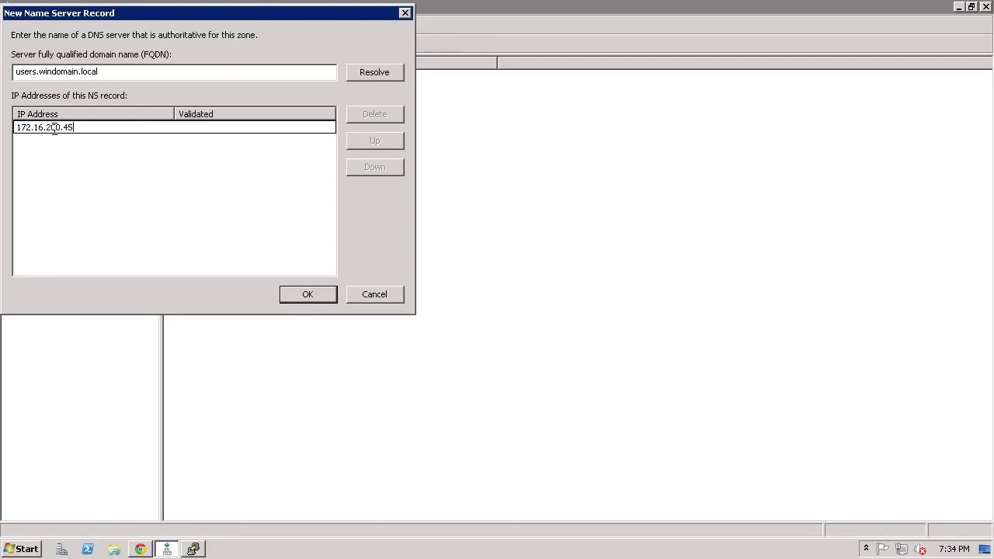
pyautogui.click(312, 297)
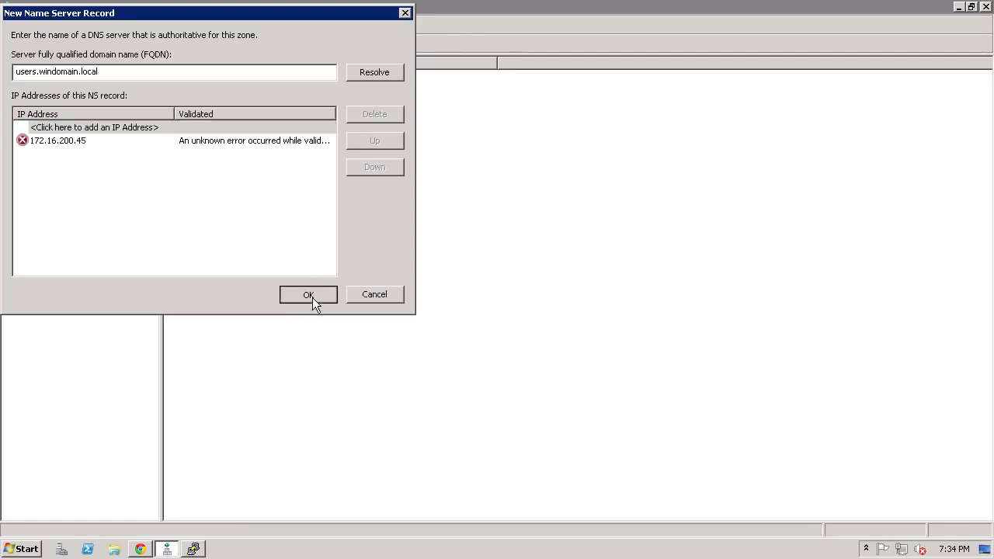
pyautogui.click(313, 288)
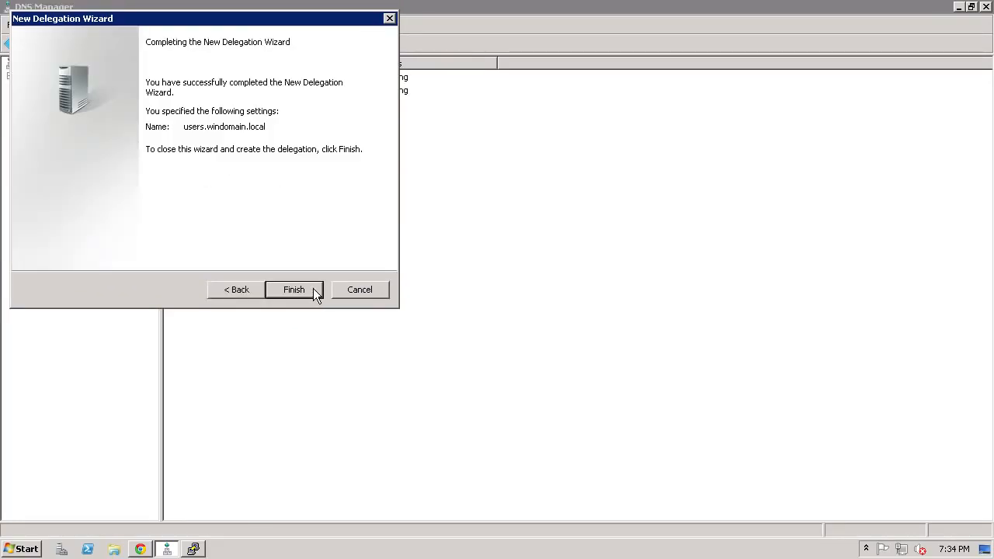
pyautogui.click(309, 289)
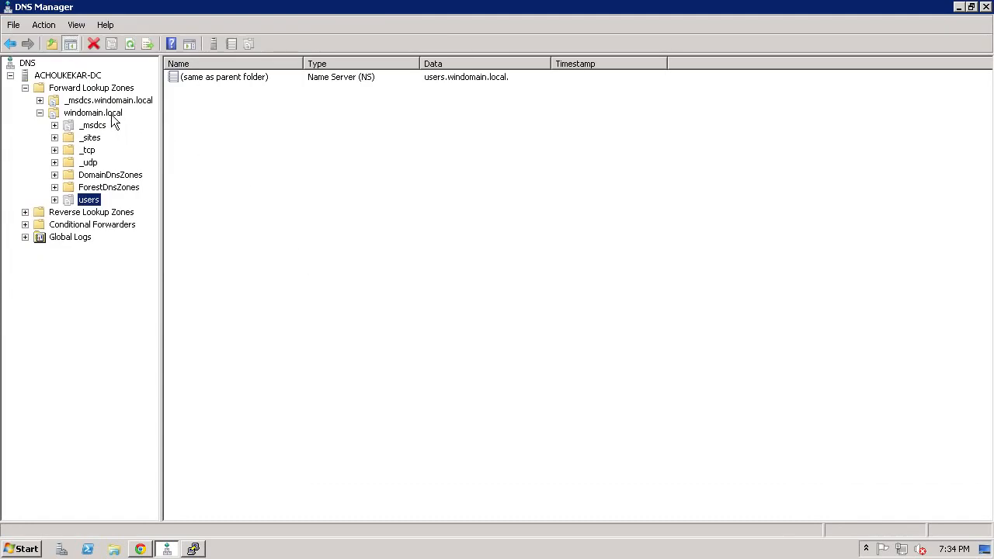
# - Start another delegation under the windomain.local zone with eng as the delegated domain
pyautogui.rightClick(111, 114)
pyautogui.click(157, 206)
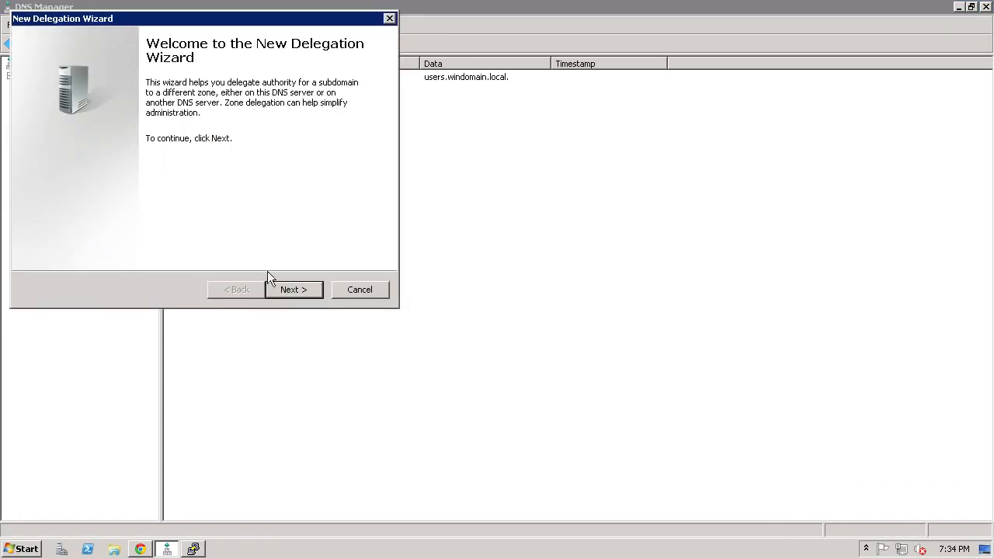
pyautogui.click(283, 287)
pyautogui.write('eng')
pyautogui.press('Return')
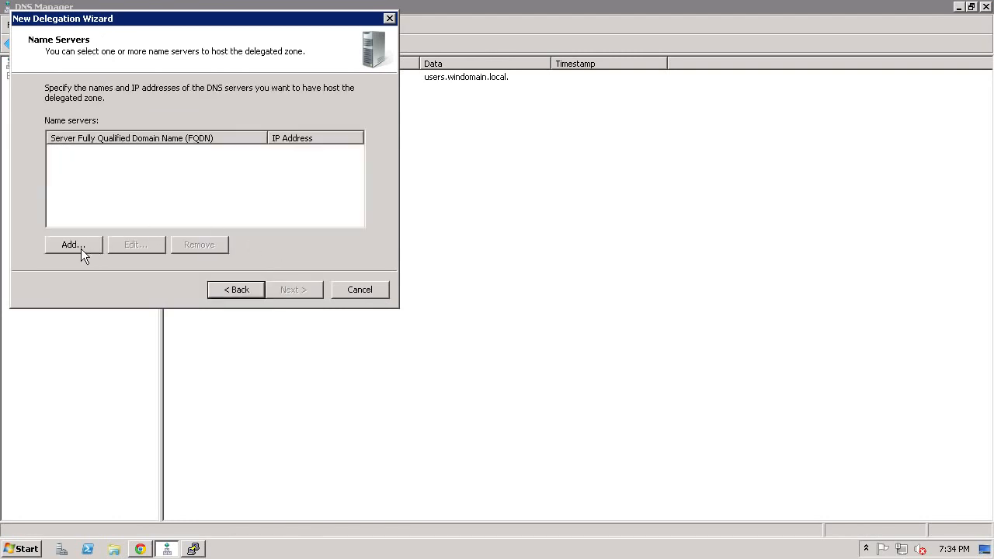
# - Add name server eng.windomain.local with IP address 172.16.200.45 and complete the eng delegation
pyautogui.click(80, 247)
pyautogui.write('eng.windomain.local')
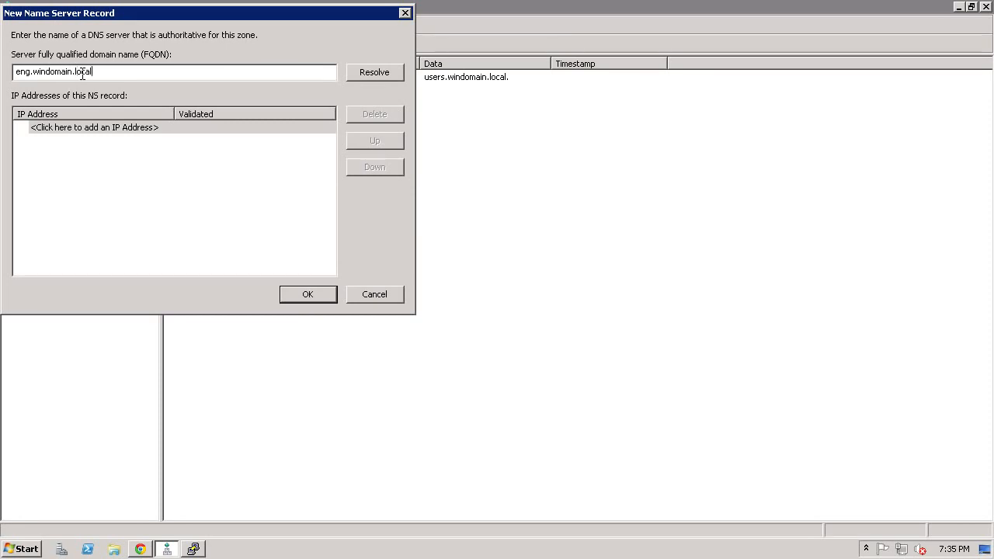
pyautogui.click(89, 128)
pyautogui.write('172.16.200.45')
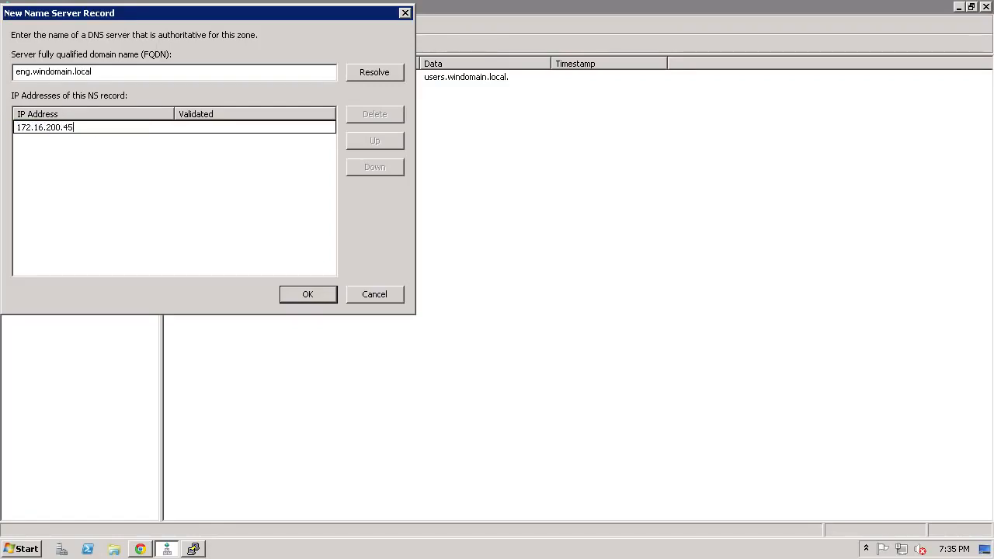
pyautogui.click(295, 296)
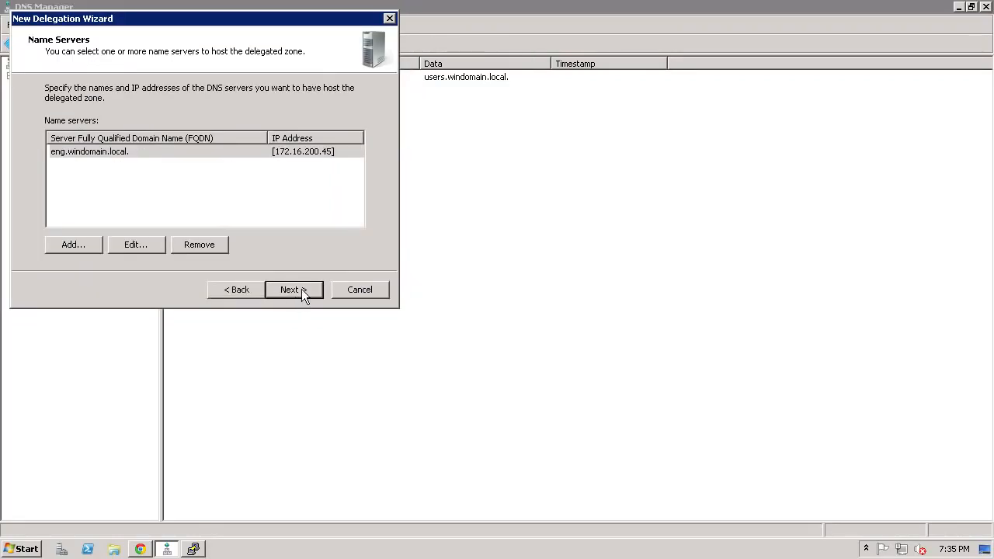
pyautogui.click(294, 289)
pyautogui.click(294, 290)
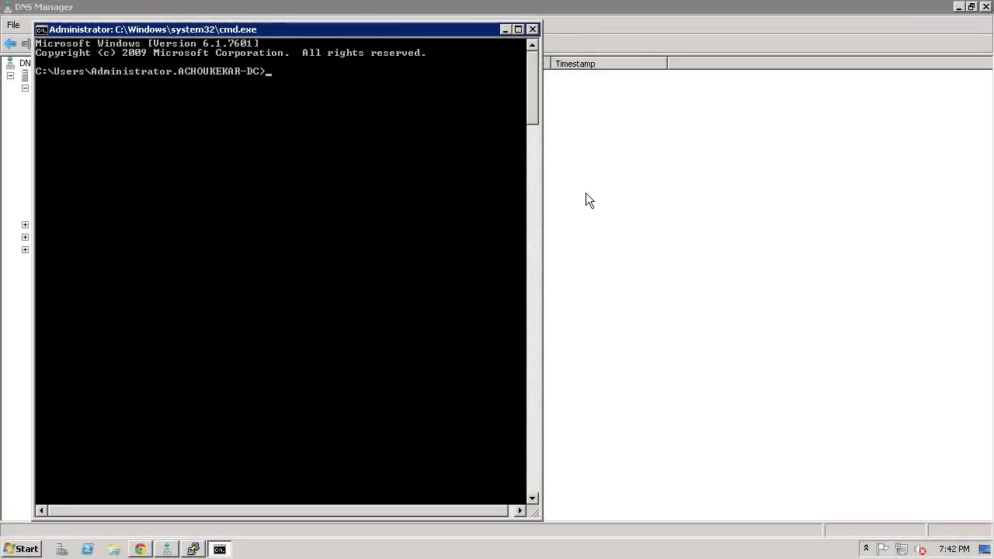
# - Ping users.windomain.local three times in a row to test its name resolution
pyautogui.write('ping users.windom')
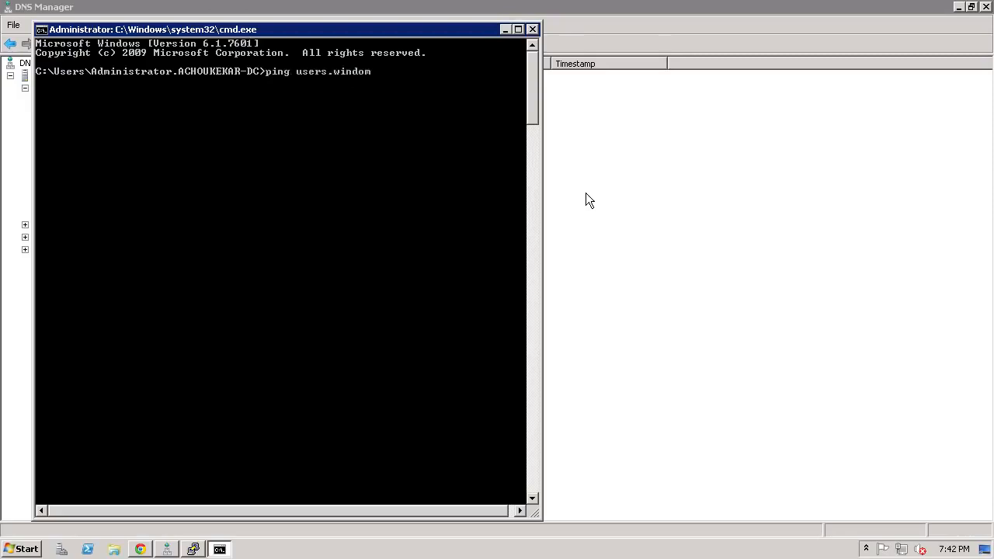
pyautogui.write('ain.local')
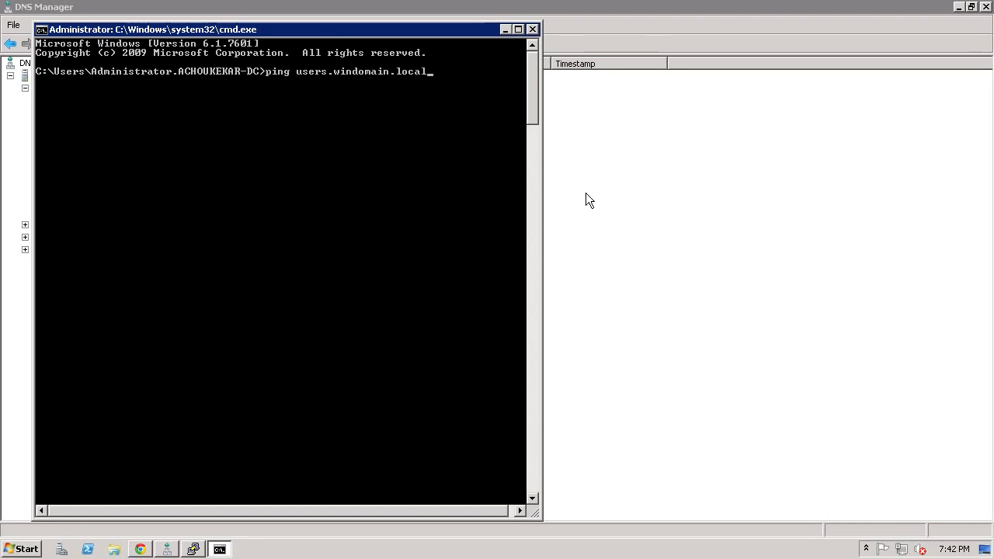
pyautogui.press('Return')
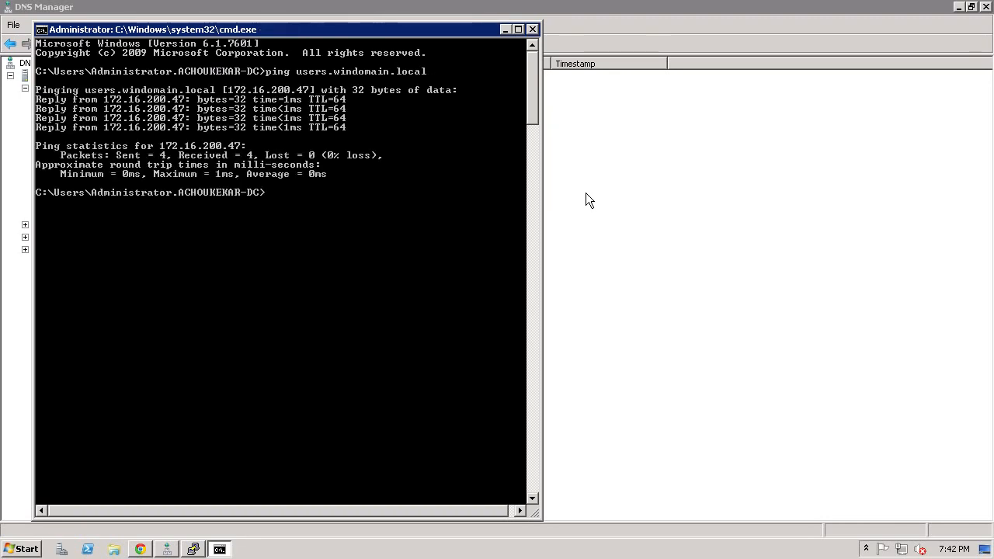
pyautogui.press('Up')
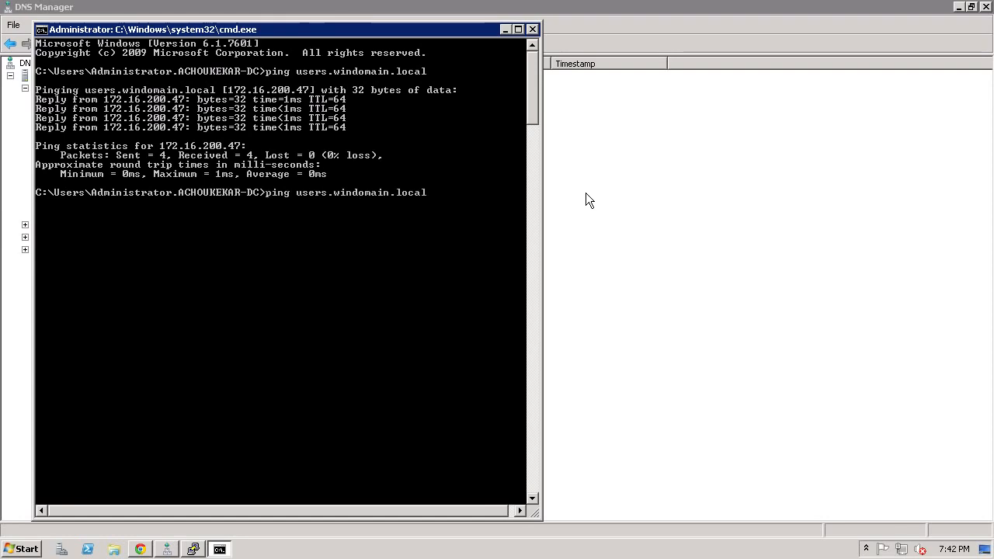
pyautogui.press('Return')
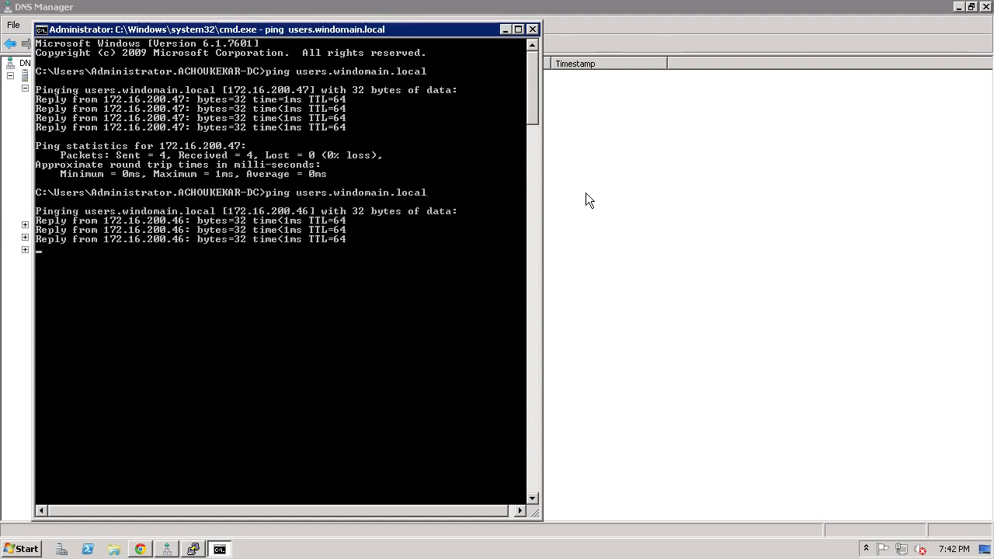
pyautogui.press('Up')
pyautogui.press('Return')
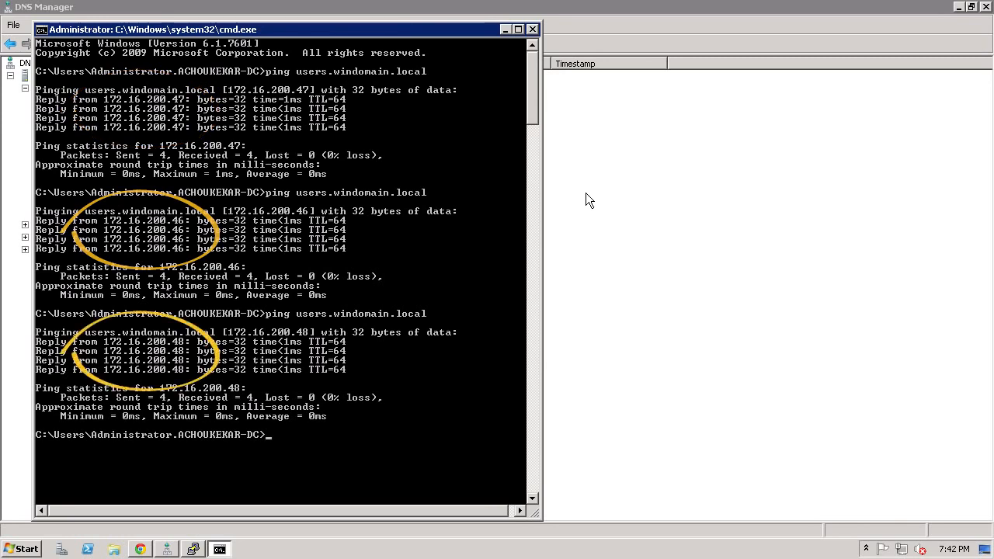
# - Ping eng.windomain.local three times in a row to test its name resolution
pyautogui.write('eng.')
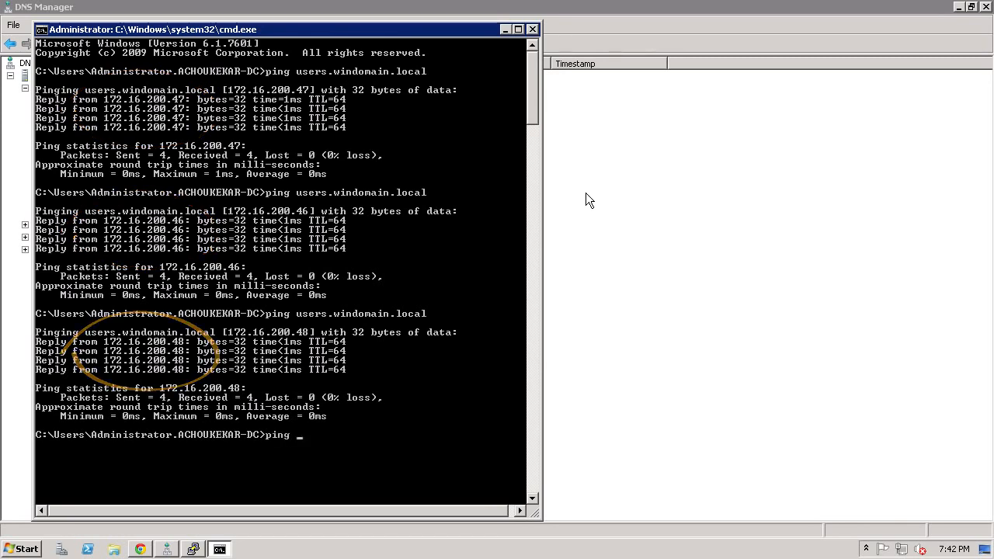
pyautogui.write('windo')
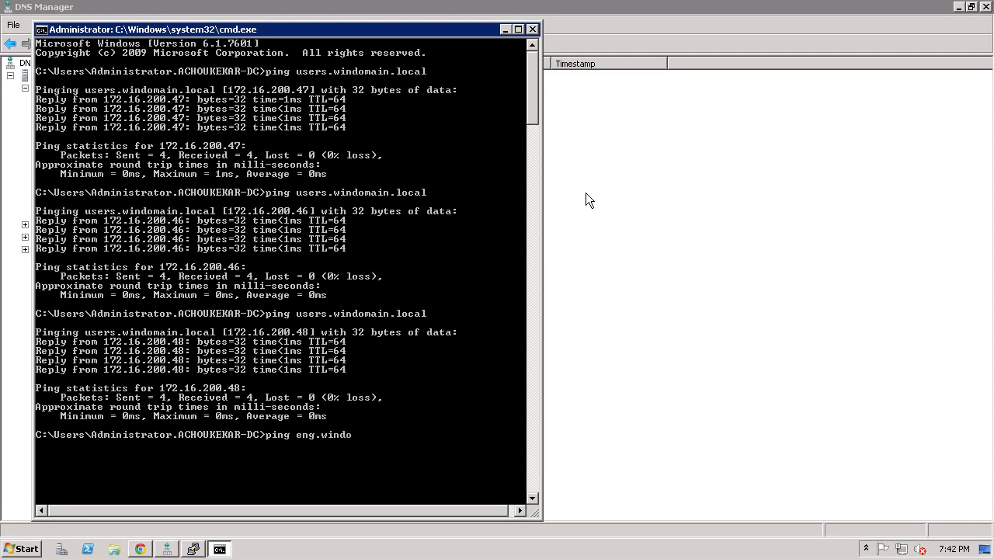
pyautogui.write('main.local')
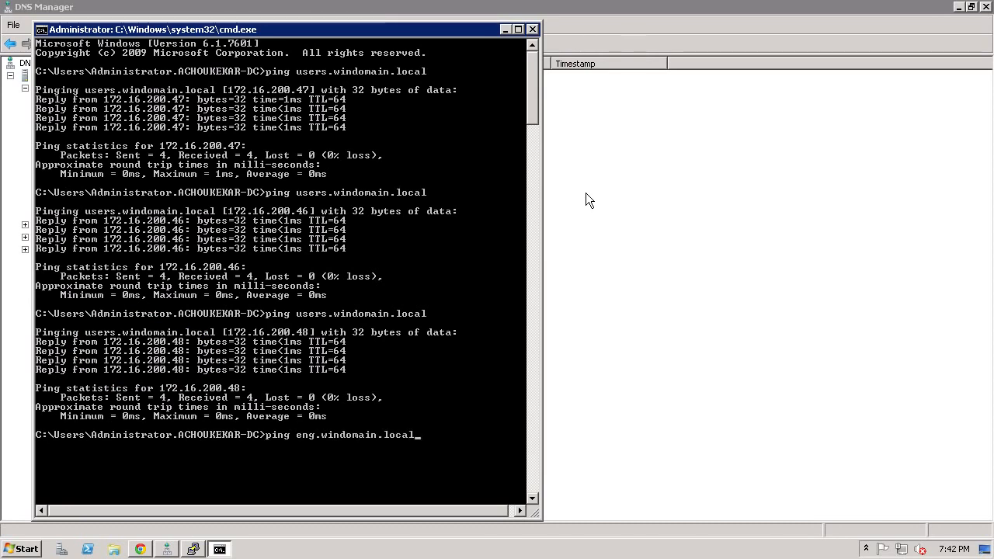
pyautogui.press('Return')
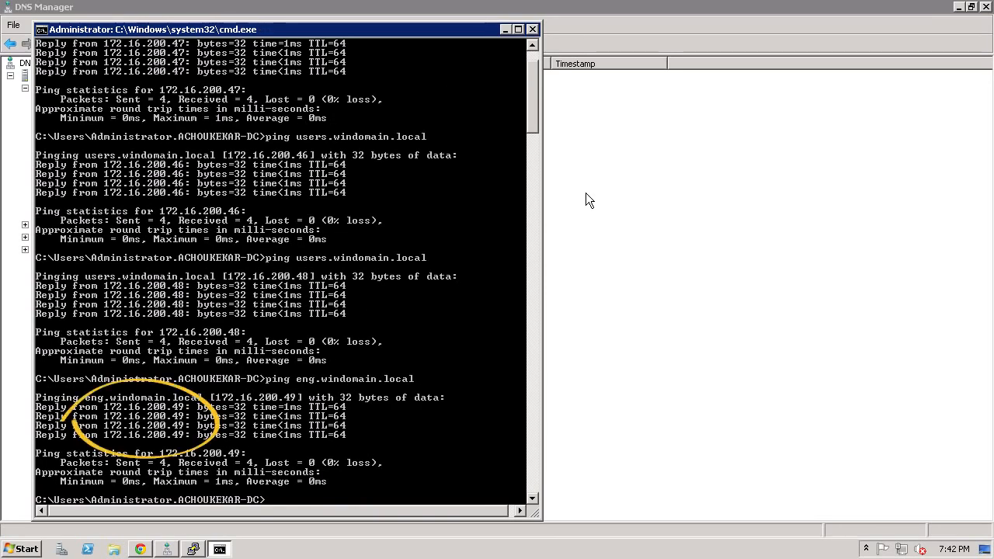
pyautogui.press('Up')
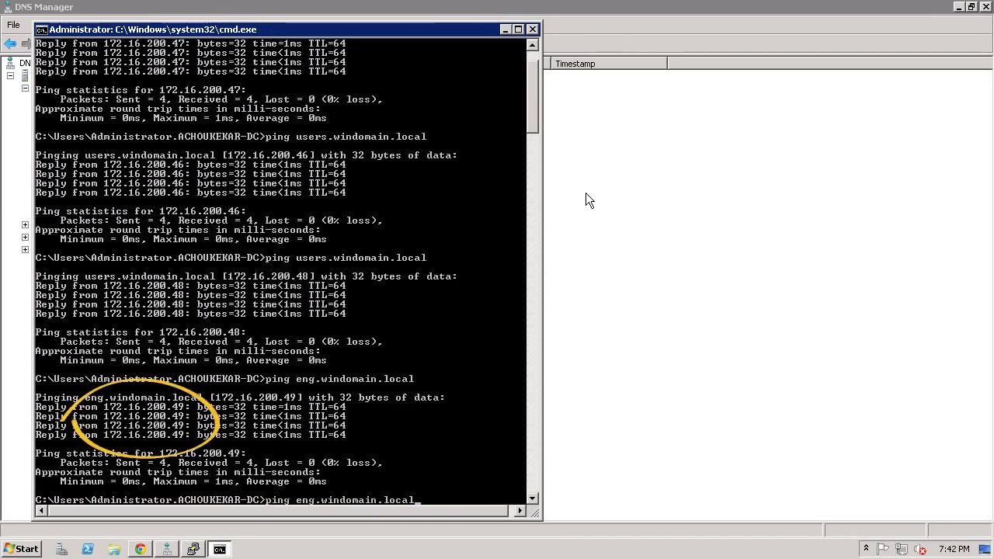
pyautogui.press('Return')
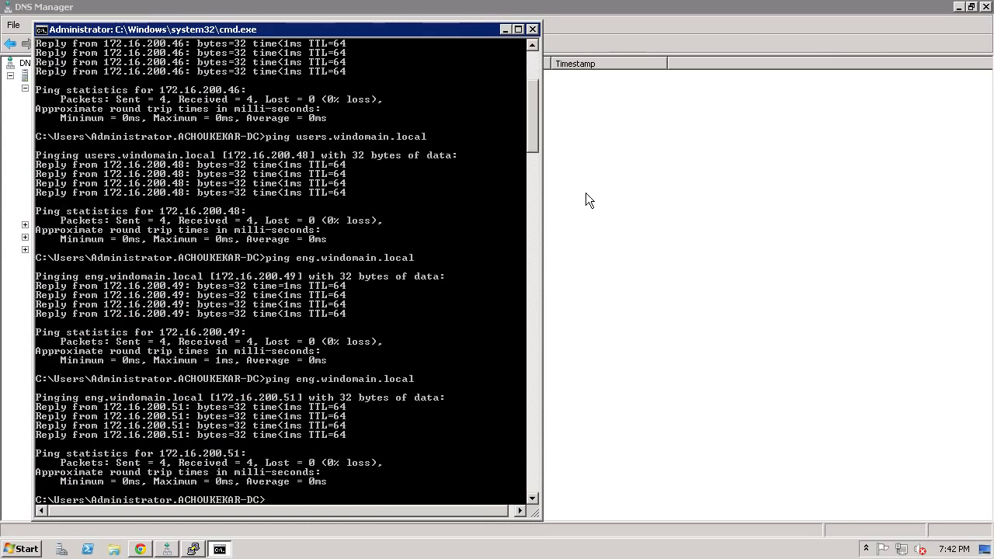
pyautogui.press('Up')
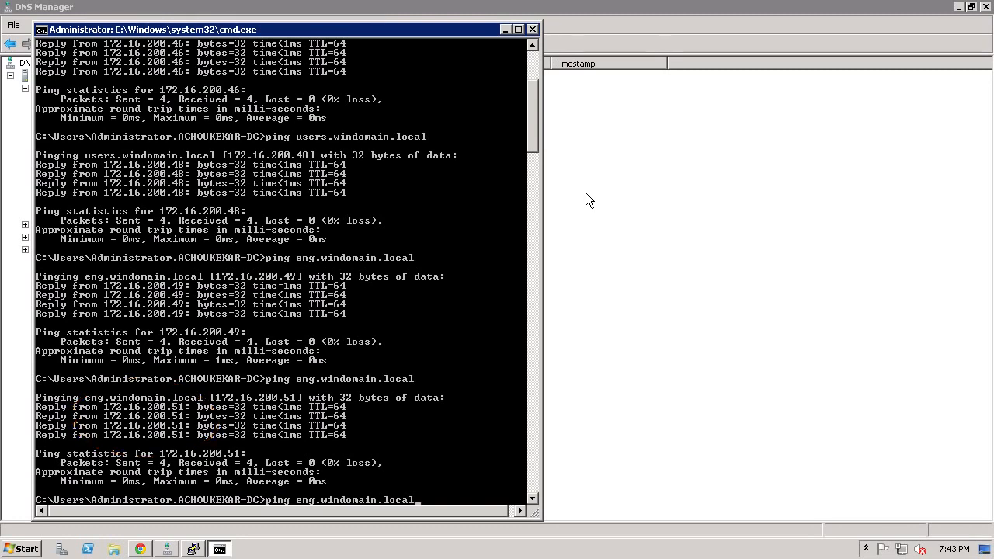
pyautogui.press('Return')
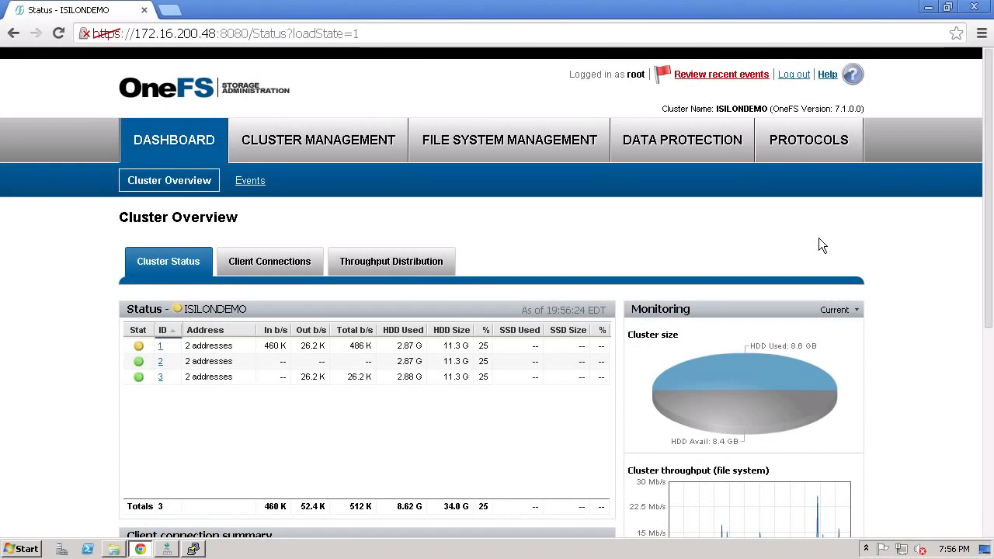
# - Review the cluster's SMB shares in OneFS and map \\users.windomain.local\users as network drive Z: in Windows Explorer
pyautogui.click(820, 143)
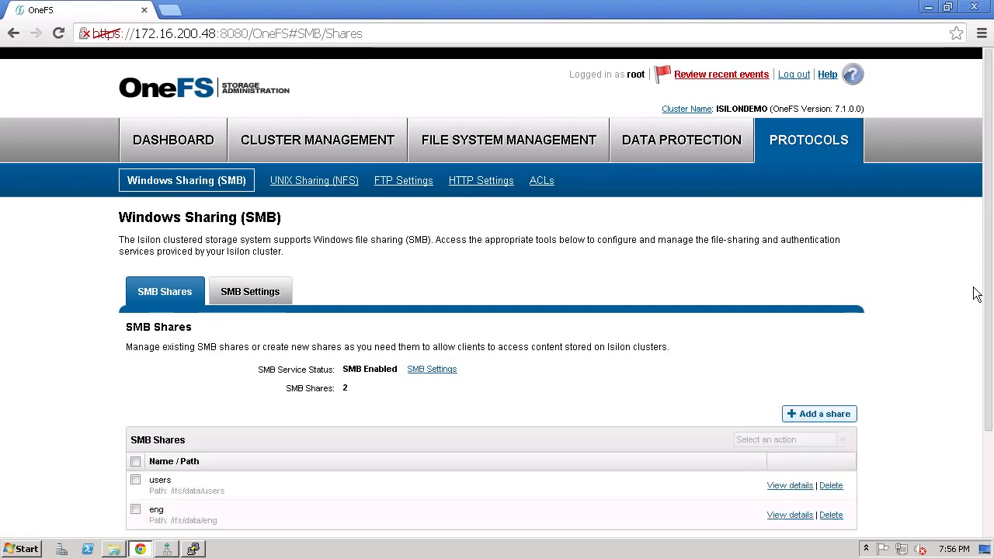
pyautogui.scroll(-3, 978, 294)
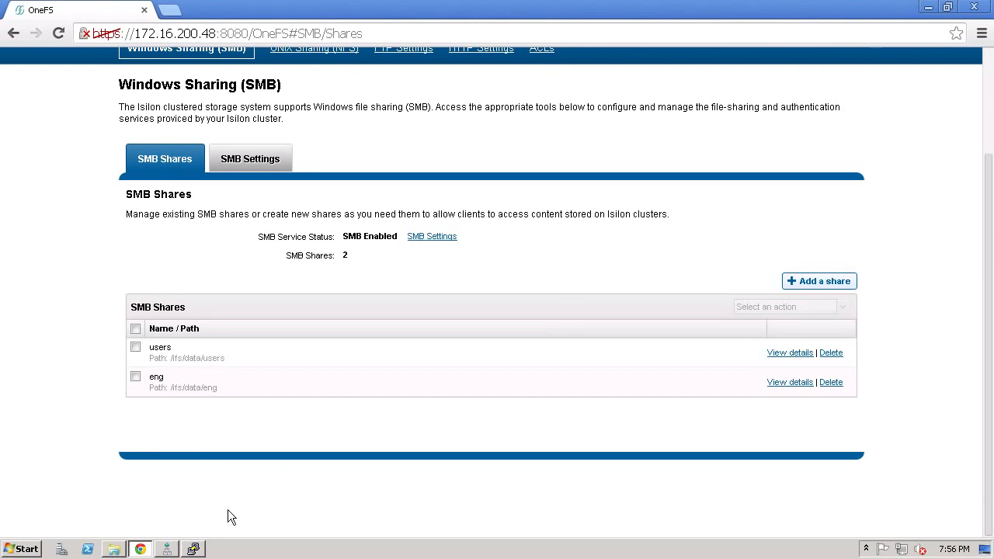
pyautogui.click(114, 549)
pyautogui.click(86, 242)
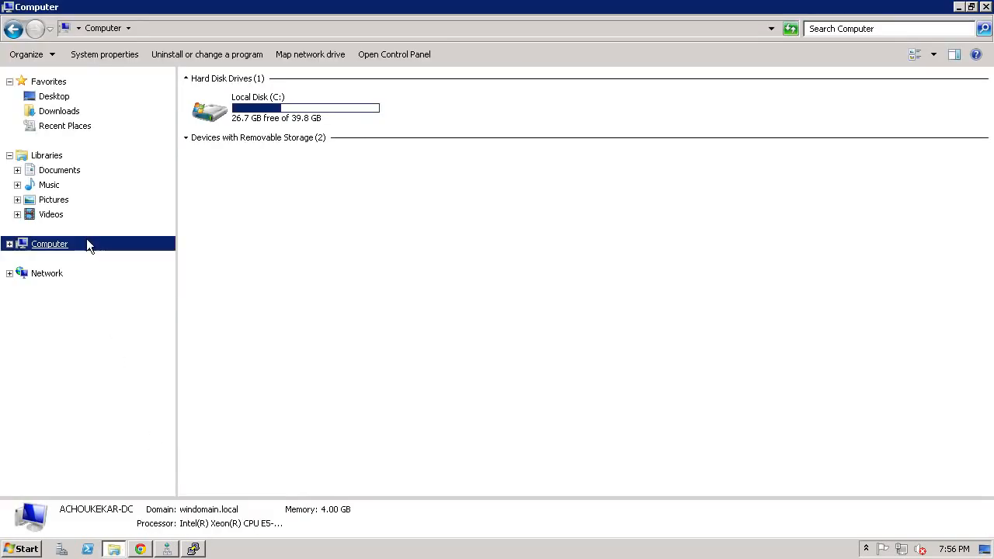
pyautogui.click(295, 56)
pyautogui.write('\\users.windomain.local\\users')
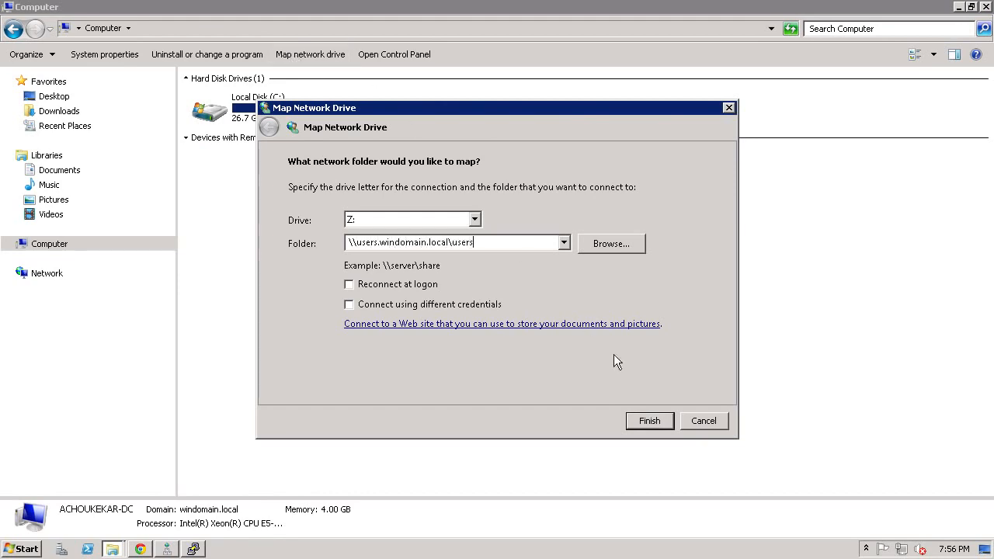
pyautogui.click(659, 426)
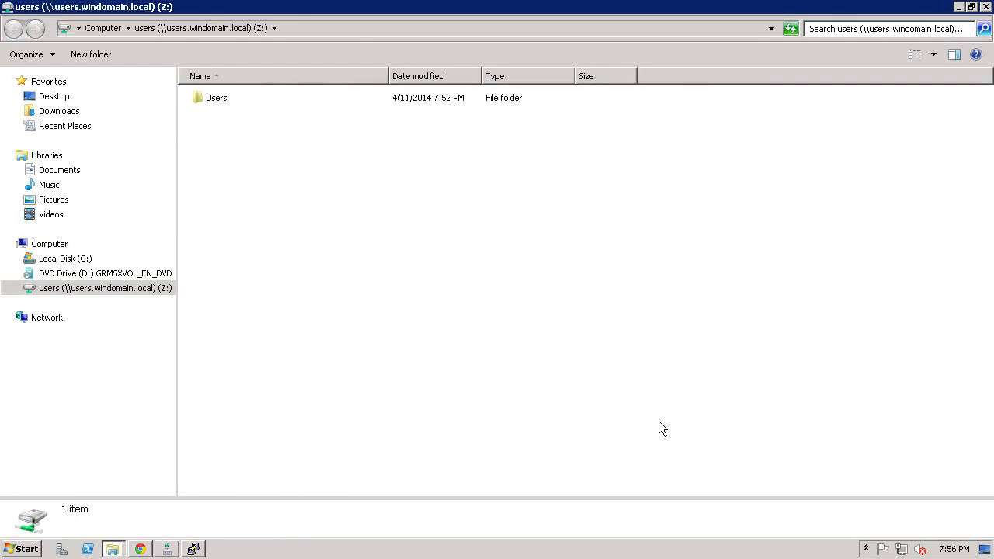
# - Map the network folder \\eng.windomain.local\eng as drive Y:
pyautogui.click(77, 247)
pyautogui.click(348, 55)
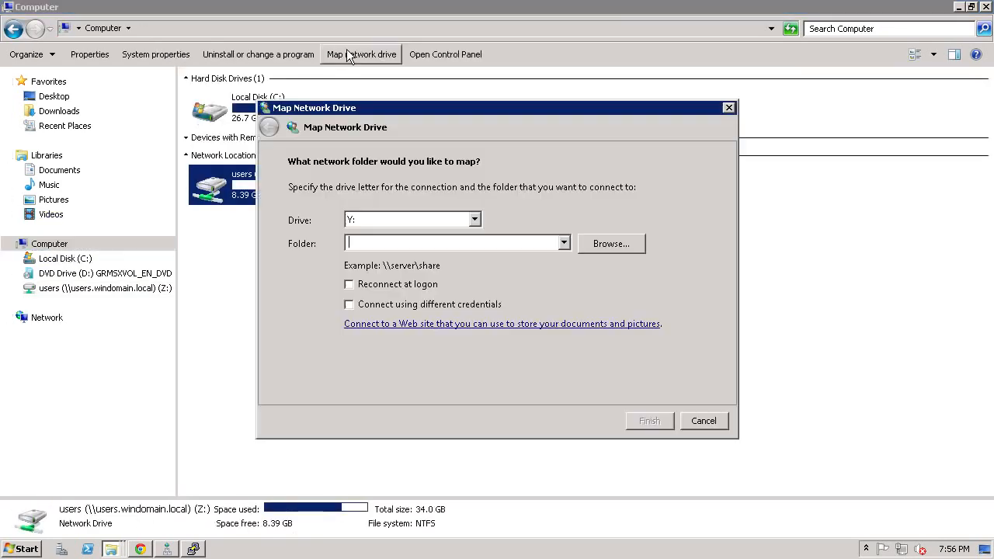
pyautogui.write('\\\\eng.windomain.loca')
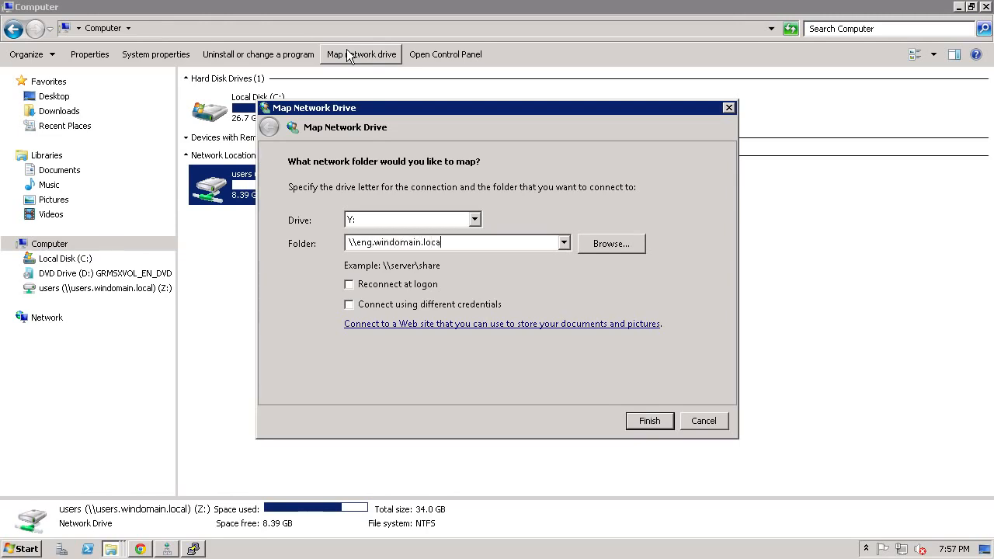
pyautogui.write('l\\eng')
pyautogui.click(642, 424)
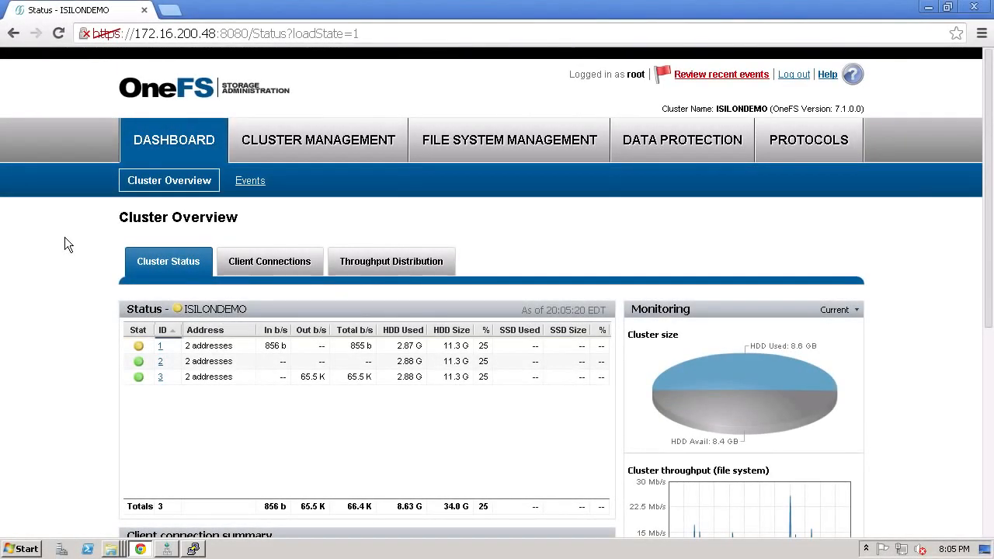
# - Examine the current client connections and the connections per node in the OneFS cluster overview
pyautogui.click(267, 264)
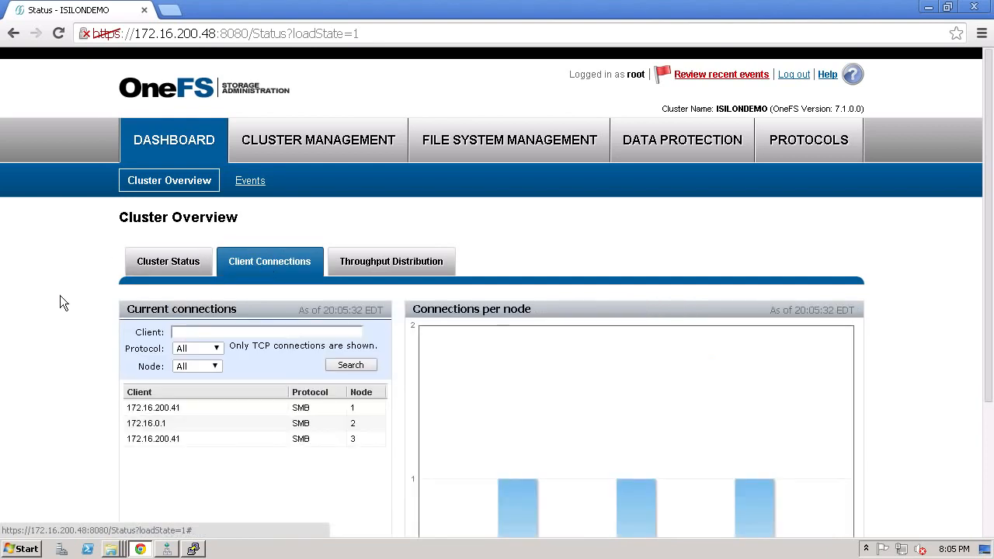
pyautogui.scroll(-2, 60, 296)
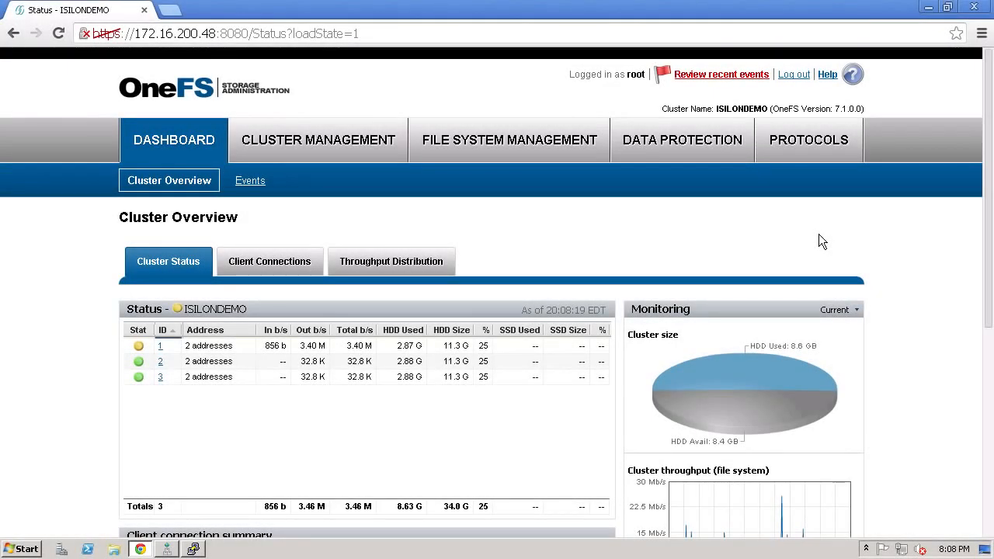
# - Check the cluster's licensed modules for the SmartConnect Advanced status
pyautogui.click(828, 73)
pyautogui.click(829, 183)
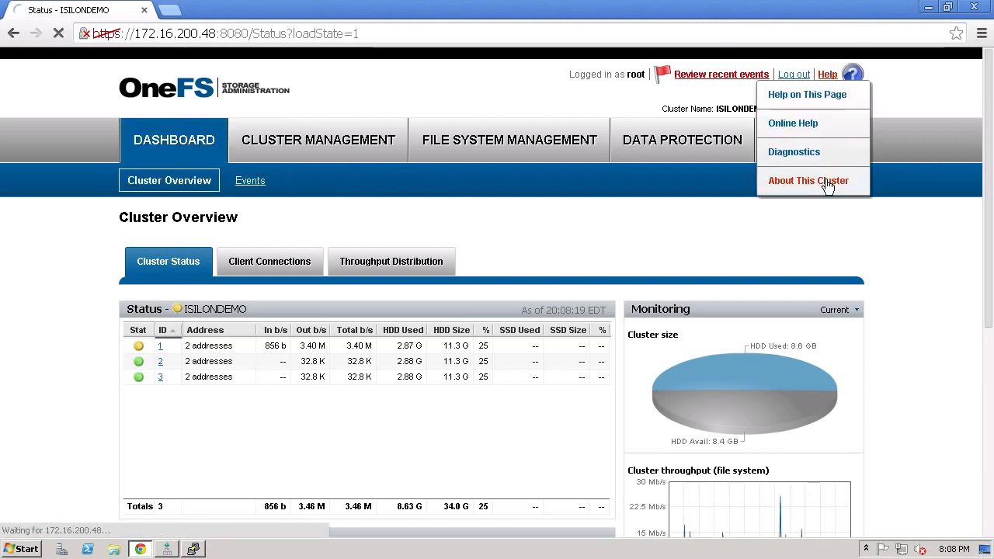
pyautogui.scroll(-2, 852, 301)
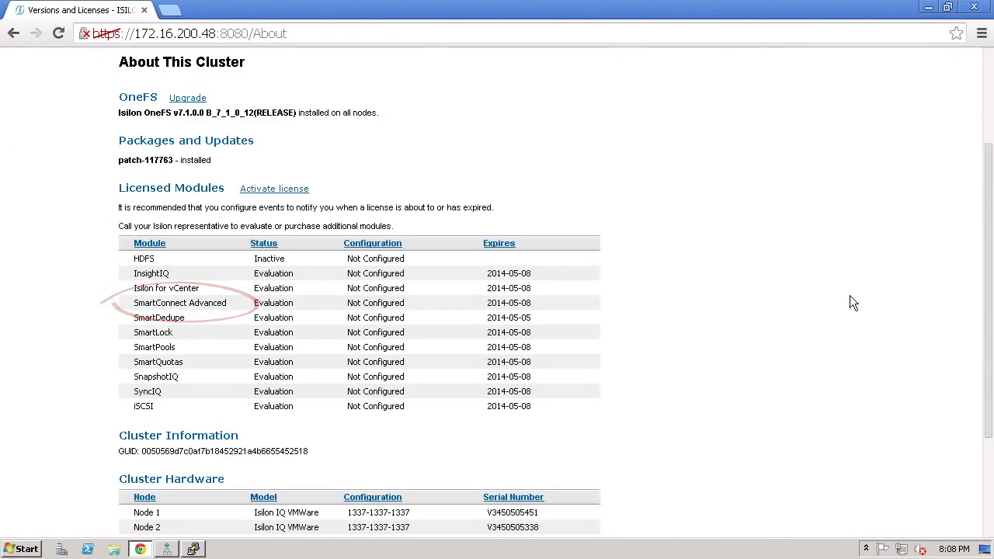
# - Open the SmartConnect settings of pool0 (User Pool) in subnet0 for editing
pyautogui.scroll(2, 850, 303)
pyautogui.click(283, 181)
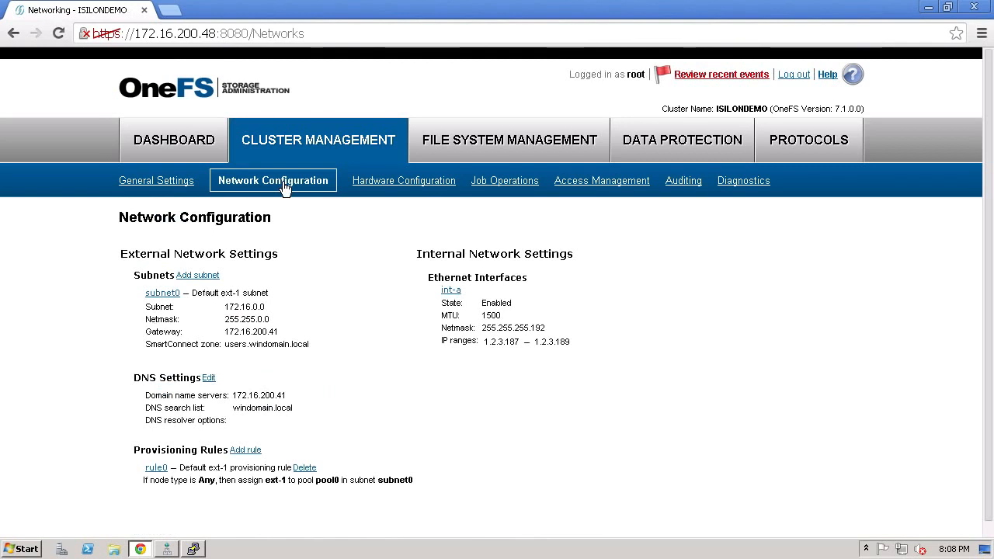
pyautogui.click(167, 293)
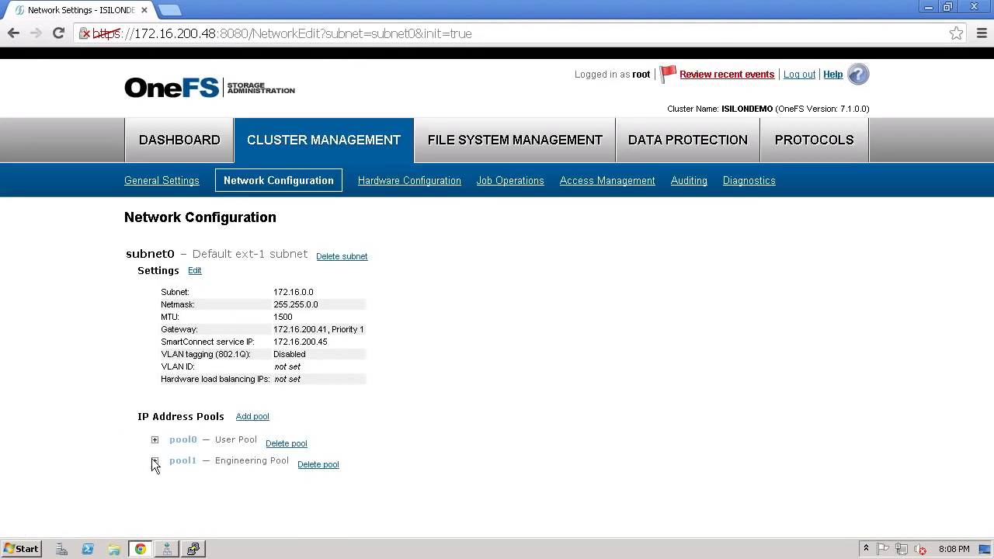
pyautogui.click(155, 440)
pyautogui.scroll(-3, 155, 443)
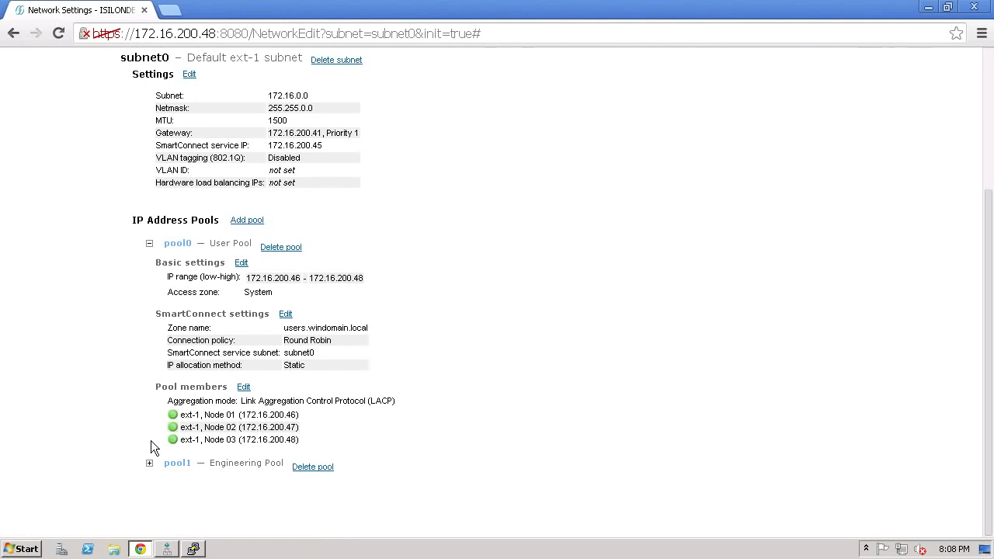
pyautogui.click(286, 315)
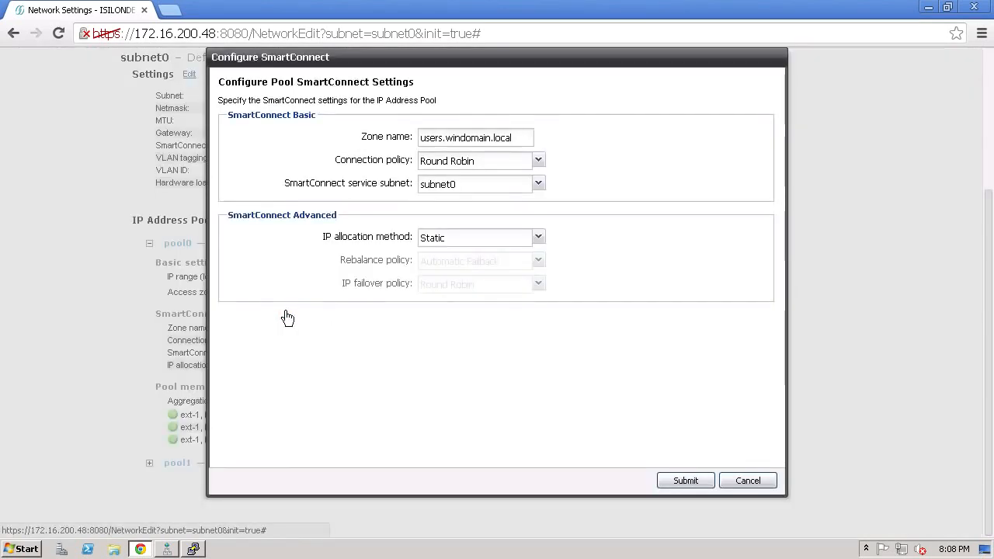
# - Examine the available connection policy options for the User Pool
pyautogui.click(539, 163)
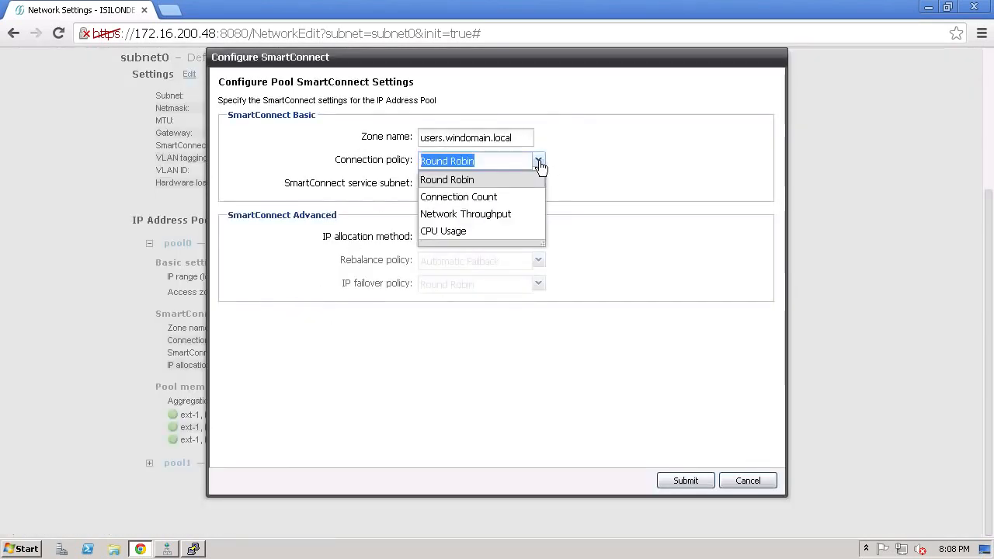
pyautogui.click(539, 163)
pyautogui.click(588, 187)
# - Set the User Pool's IP allocation method to Dynamic and examine the rebalance policy and IP failover policy options
pyautogui.click(543, 239)
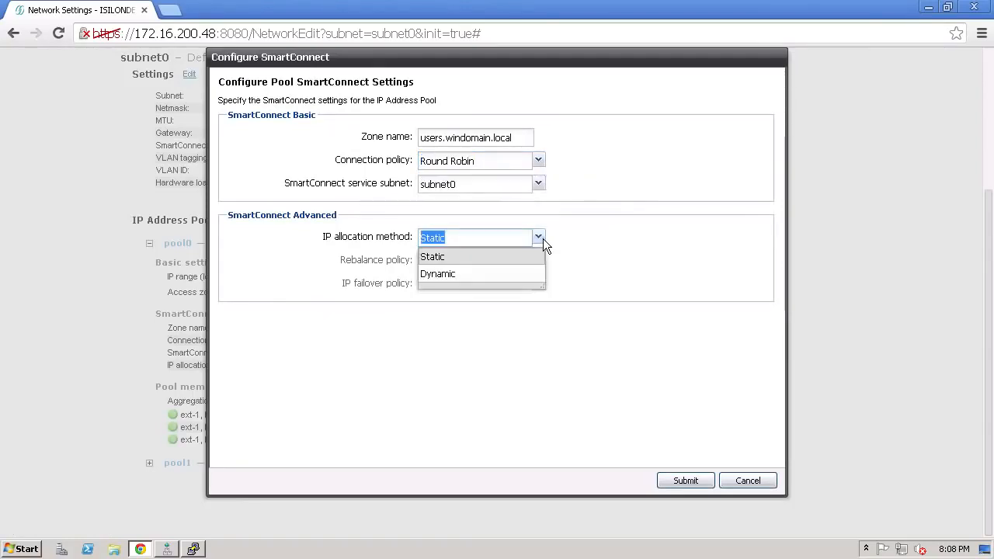
pyautogui.click(515, 274)
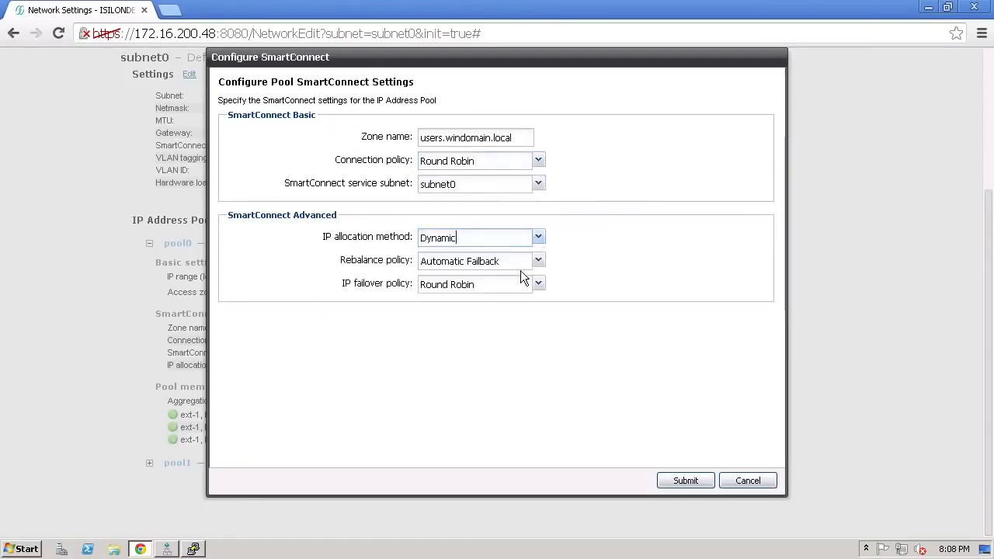
pyautogui.click(539, 260)
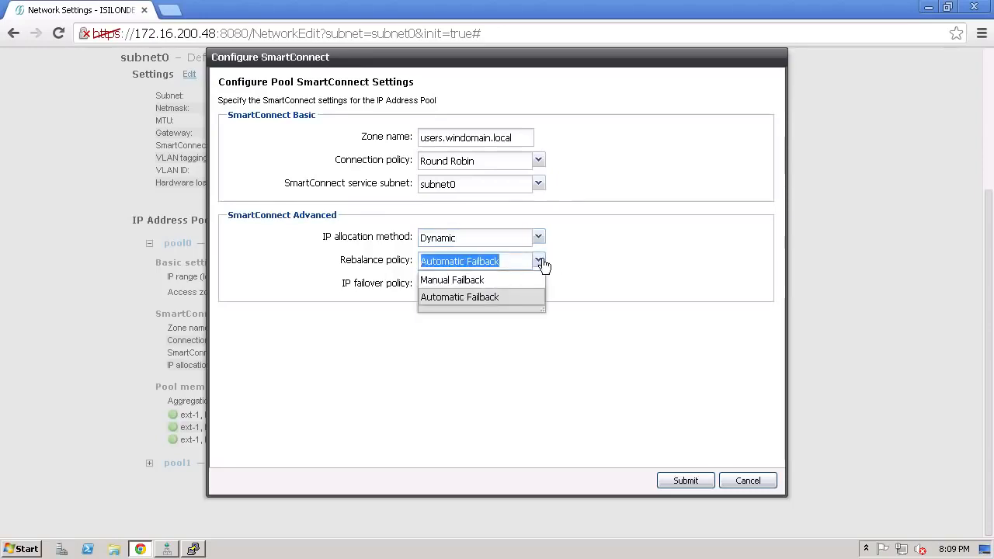
pyautogui.click(543, 265)
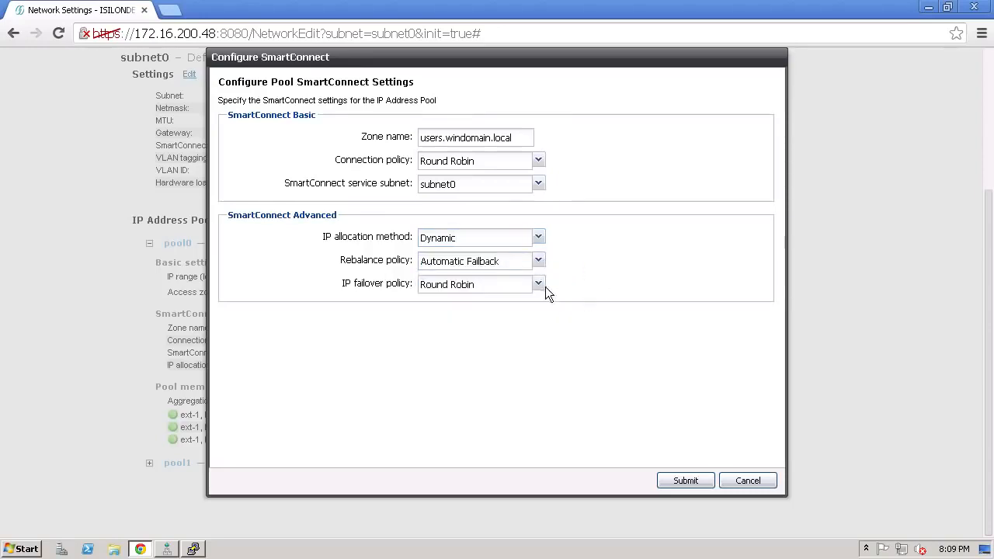
pyautogui.click(539, 285)
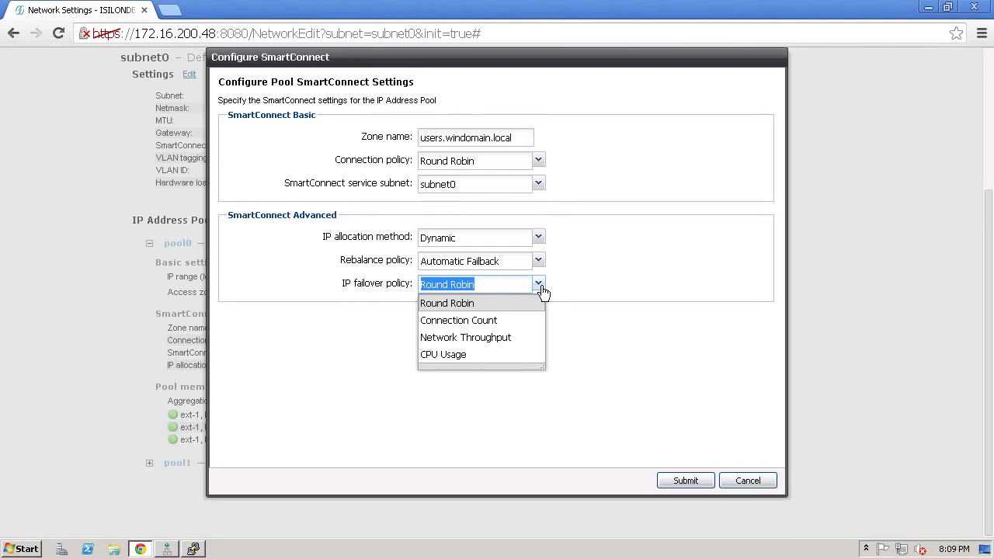
pyautogui.click(581, 285)
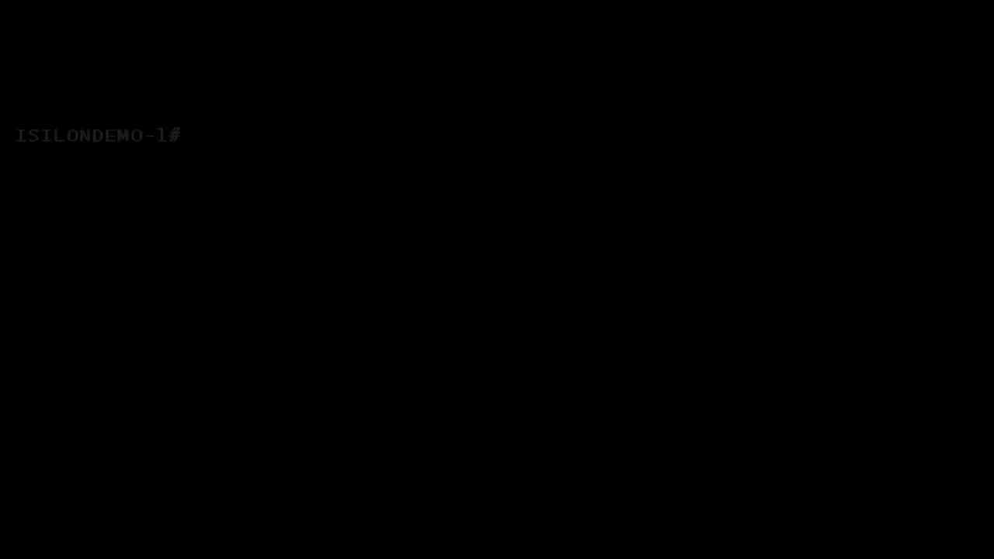
# - In the ISILONDEMO-1 command line, ping the DNS server at 172.16.200.41, stopping after a few replies
pyautogui.write('ping')
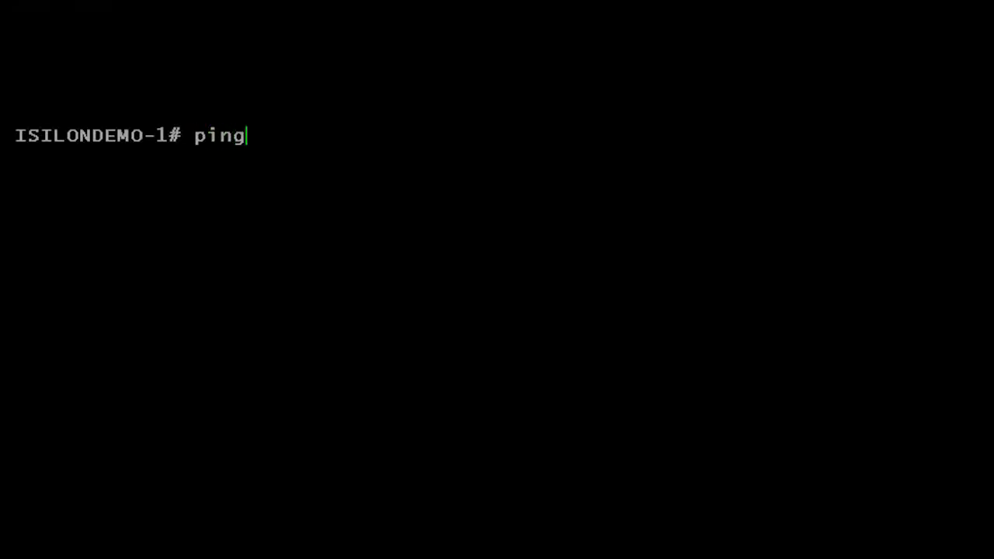
pyautogui.write(' 172.16.200.41')
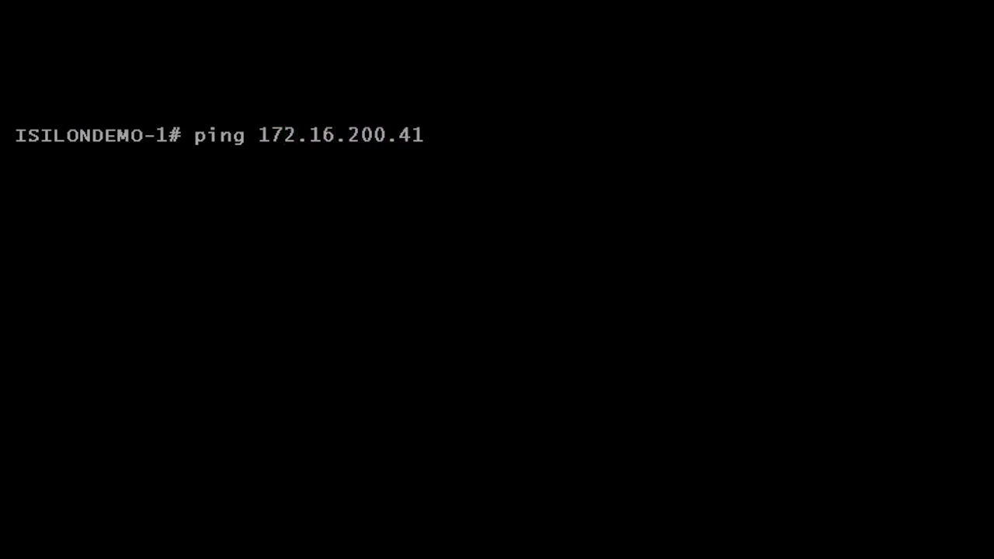
pyautogui.press('Return')
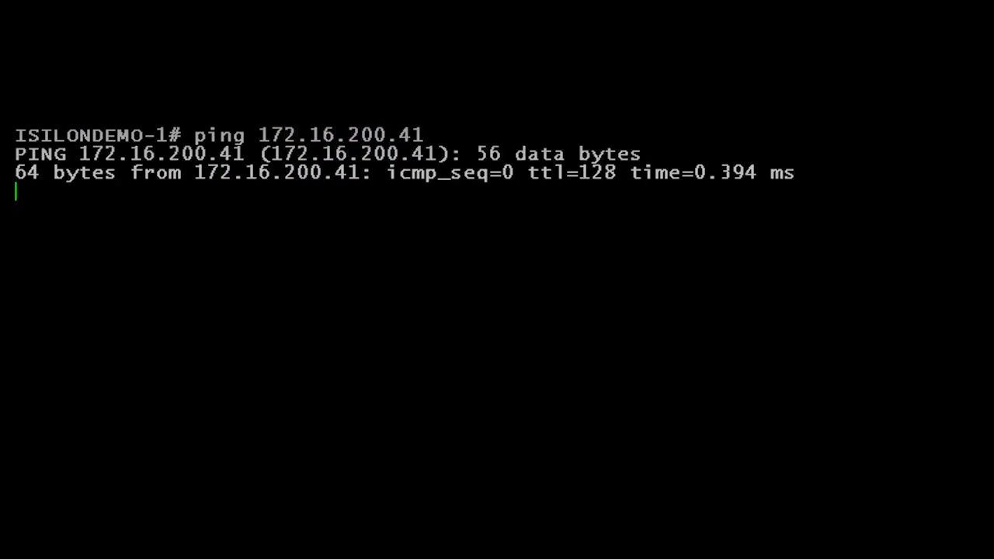
pyautogui.hotkey('ctrl', 'c')
# - Ping the SmartConnect service address 172.16.200.45 from the cluster node, stopping after a few replies
pyautogui.write('ping 172.16.200.45')
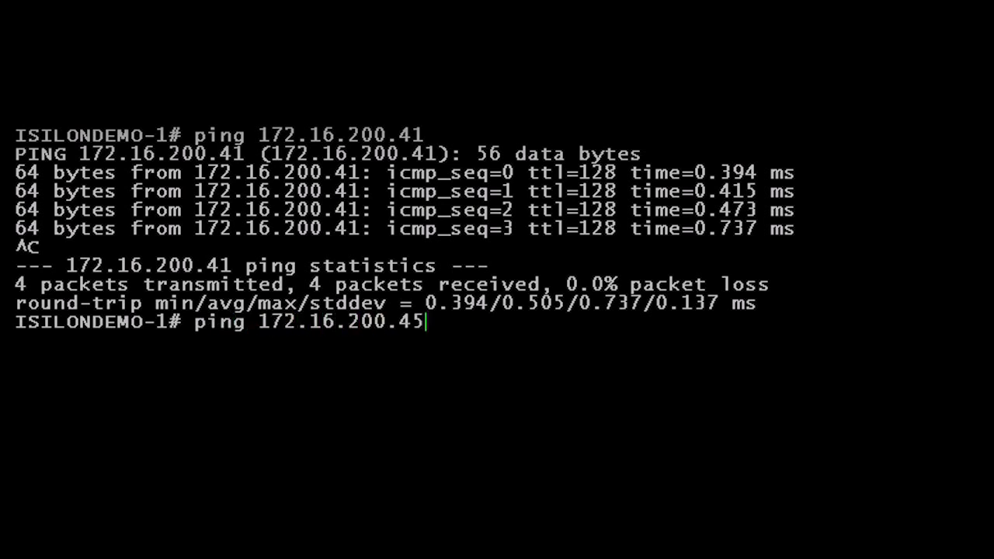
pyautogui.press('Return')
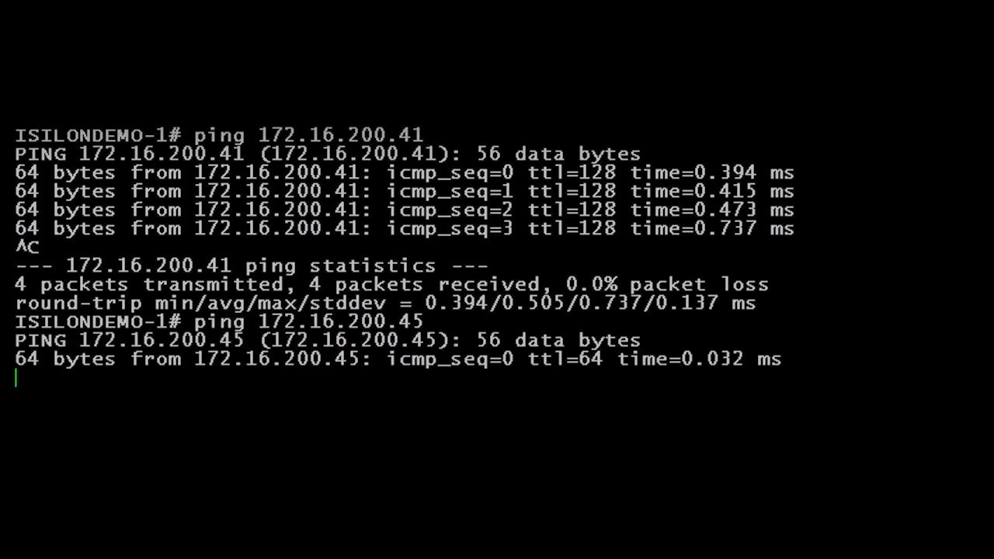
pyautogui.hotkey('ctrl', 'c')
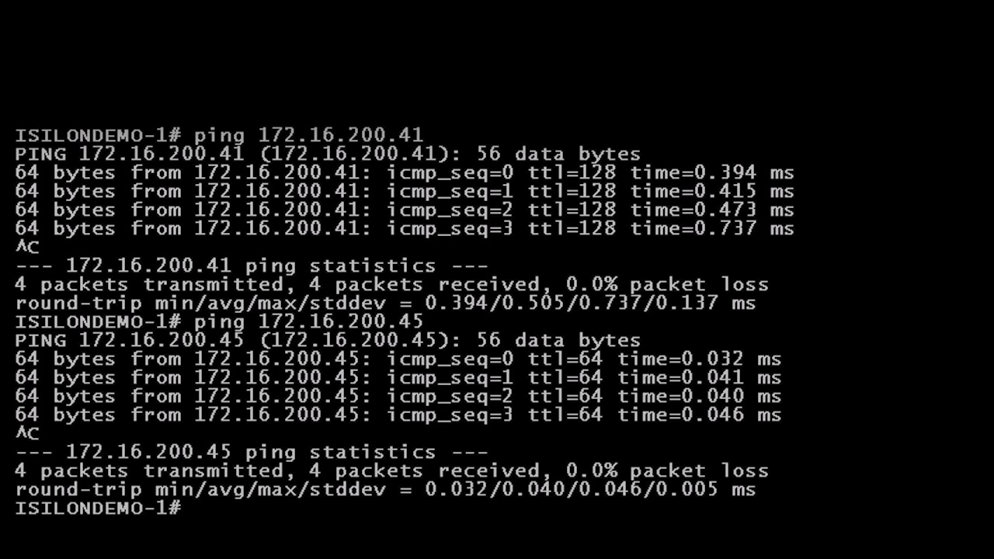
# - Clear the terminal and query the DNS server 172.16.200.41 for users.windomain.local with dig
pyautogui.hotkey('ctrl', 'l')
pyautogui.write('dig @172.16.200.41 users.windomain.local')
pyautogui.press('Return')
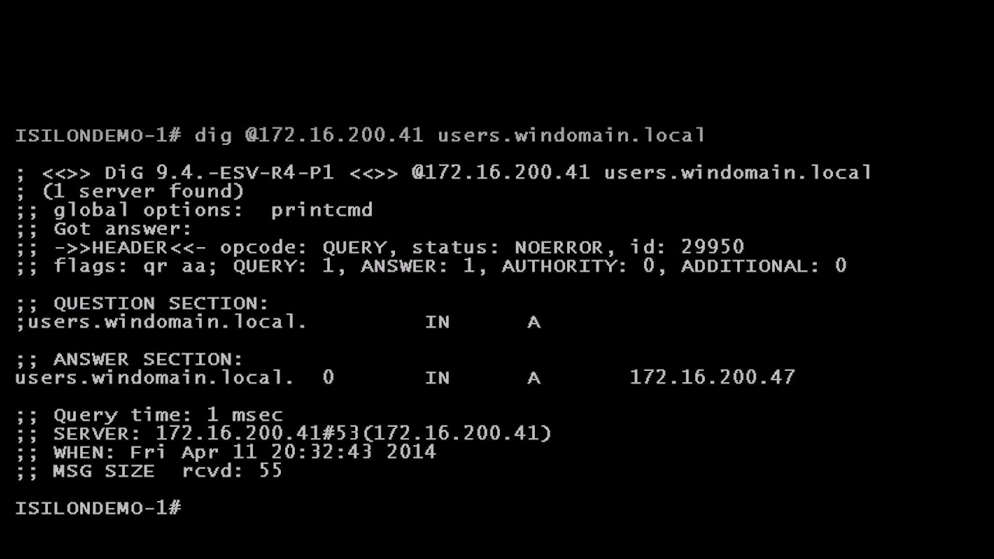
# - Query the SmartConnect service address 172.16.200.45 directly for users.windomain.local with dig
pyautogui.write('dig ')
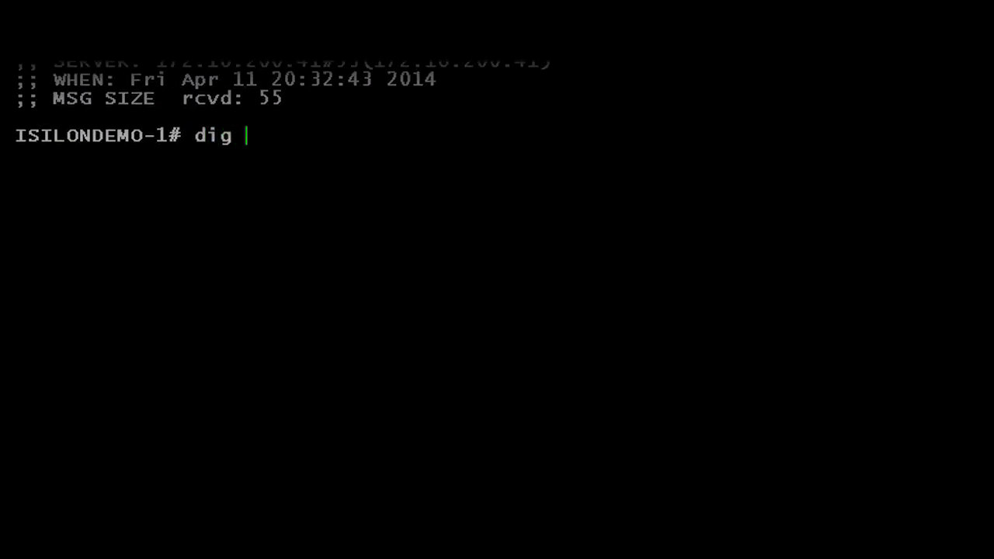
pyautogui.write('@172.16.2')
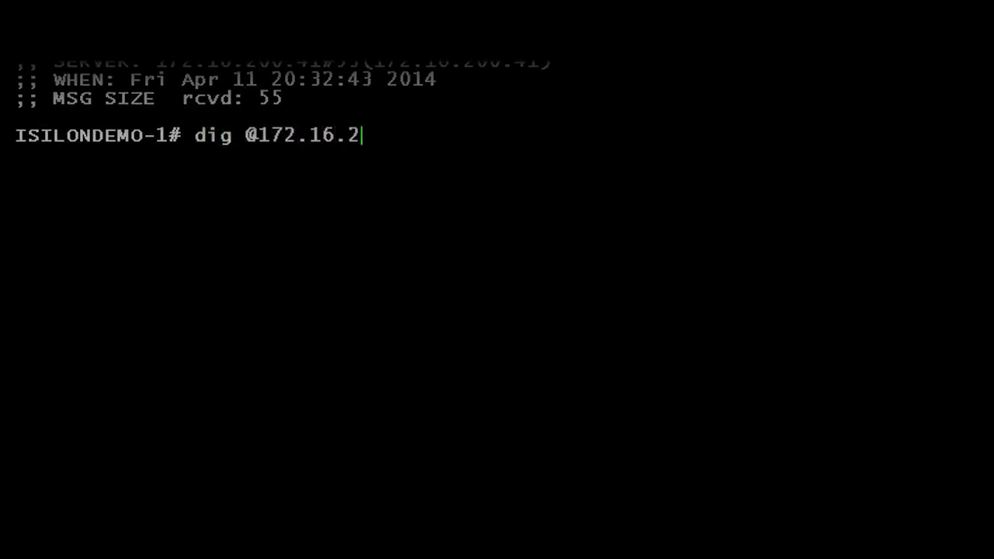
pyautogui.write('00.45 users')
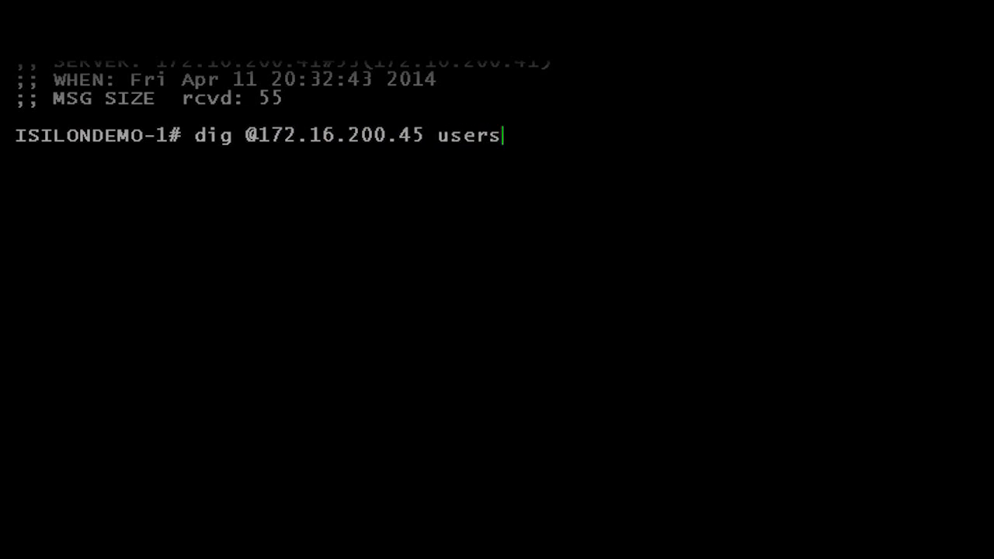
pyautogui.write('.windomain.local')
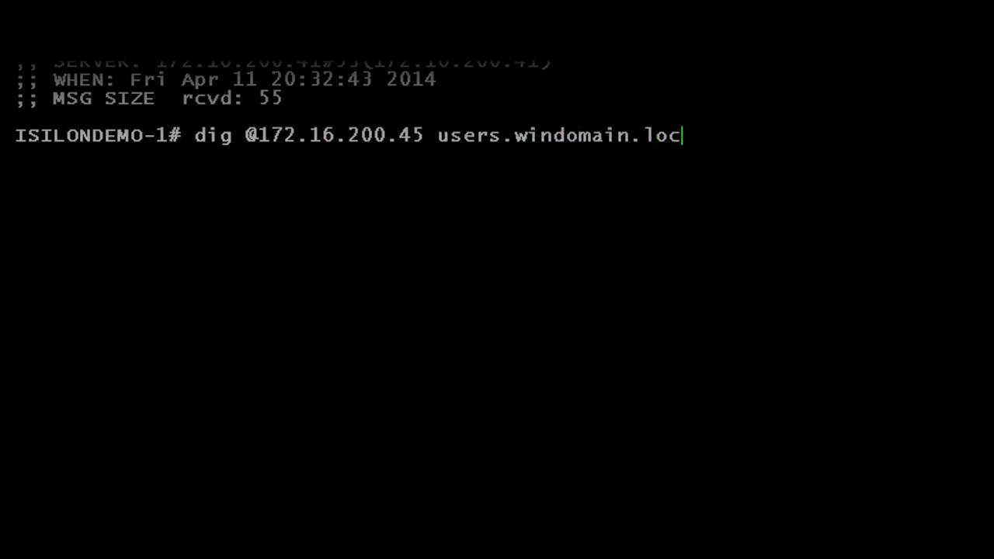
pyautogui.press('Return')
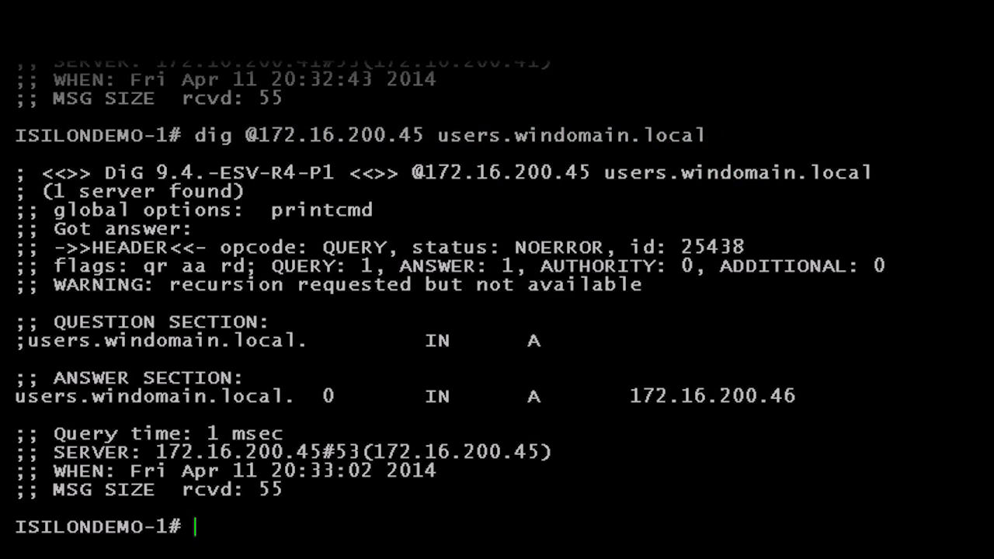
# - Clear the terminal and resolve the zone name users.windomain.local with nslookup
pyautogui.hotkey('ctrl', 'l')
pyautogui.write('nslooku')
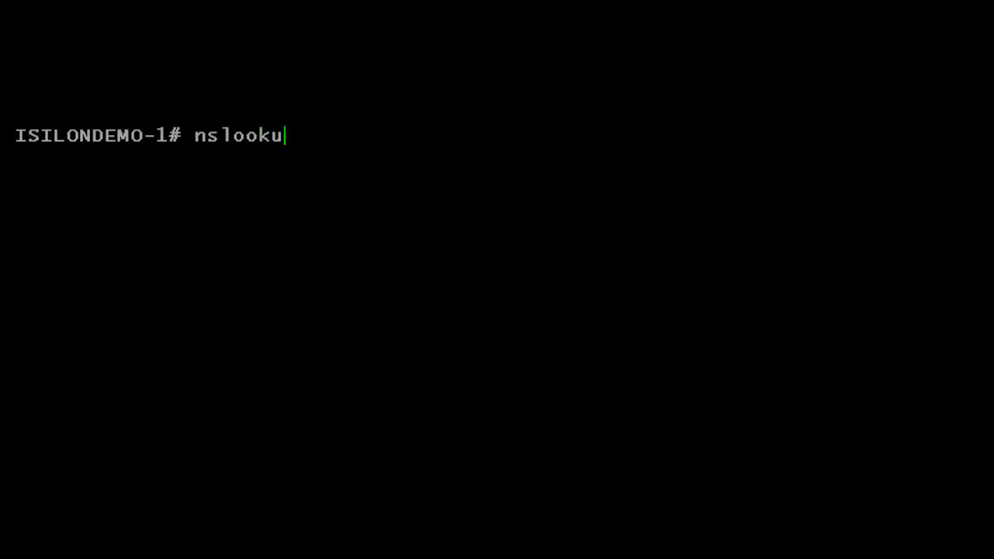
pyautogui.write('p users.windomain.local')
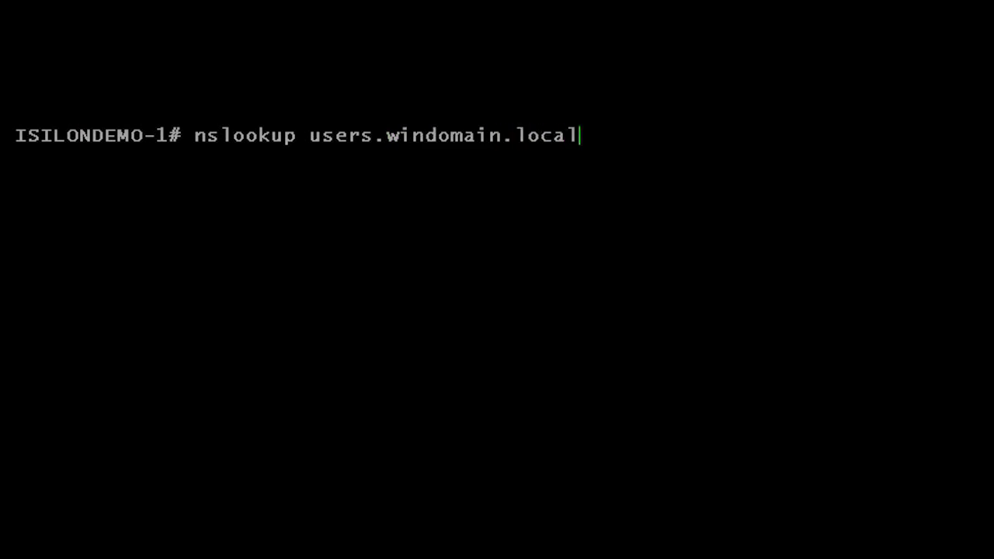
pyautogui.press('Return')
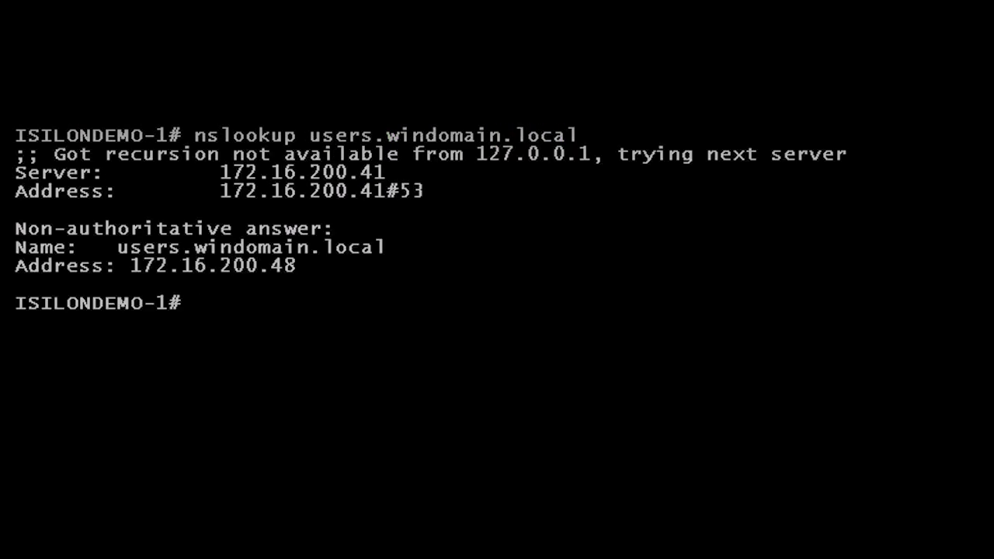
# - Resolve the zone name eng.windomain.local with nslookup
pyautogui.write('nslookup eng.')
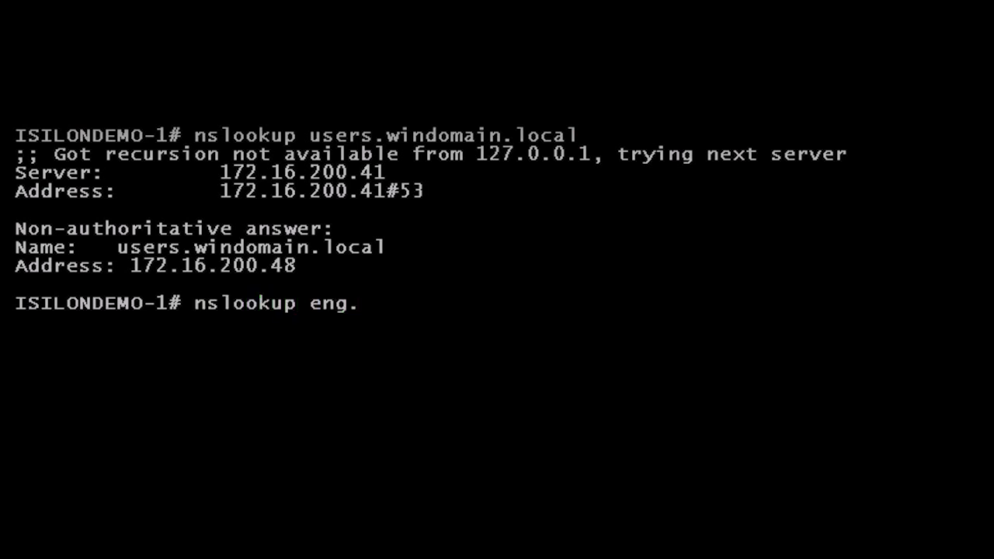
pyautogui.write('windomain.local')
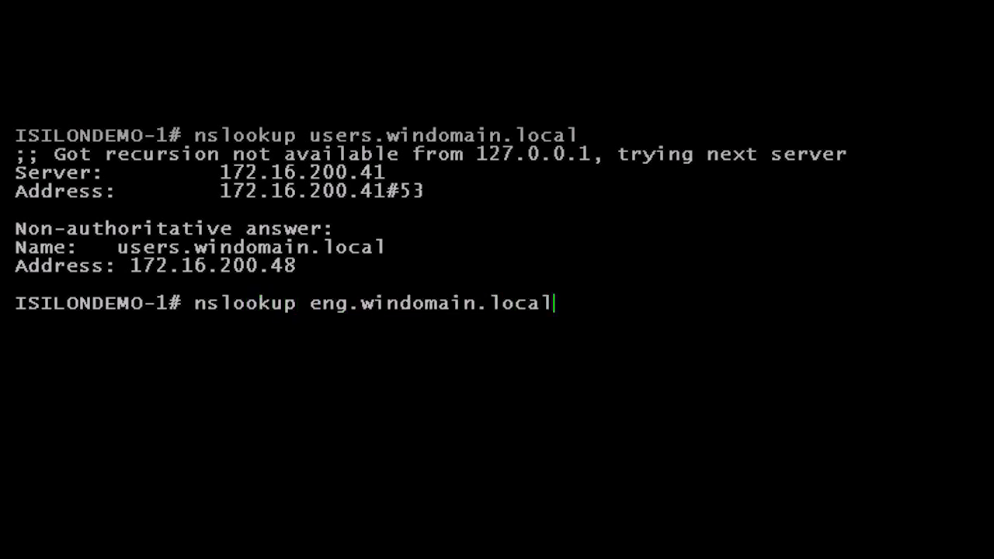
pyautogui.press('Return')
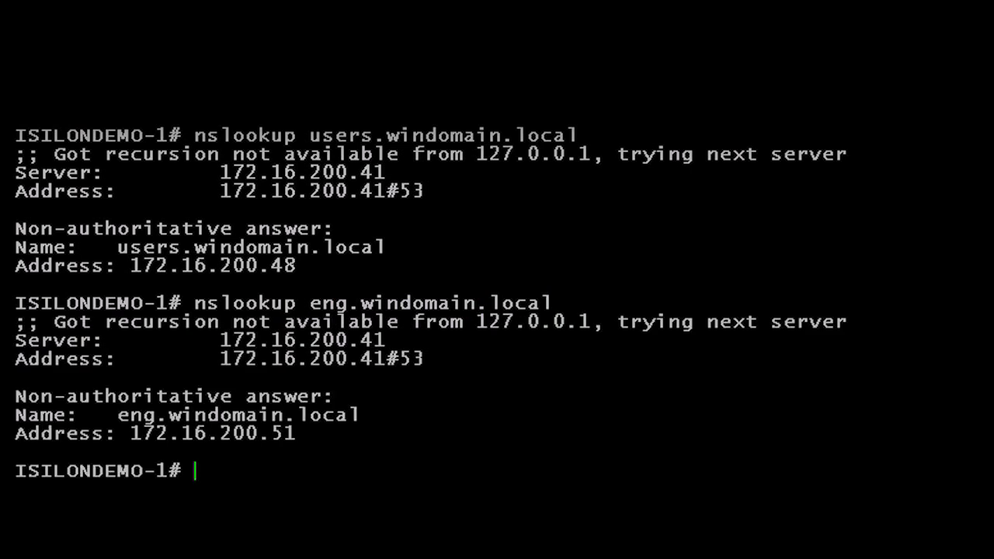